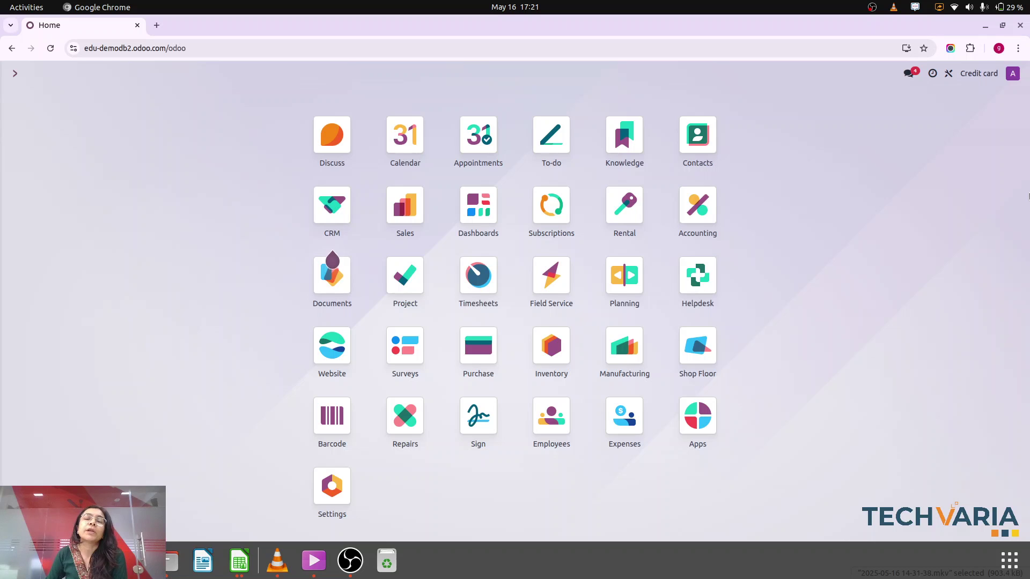
Step: Create and save a journal named 'Credit card' of type Credit Card
{"action": "type", "text": "jou"}
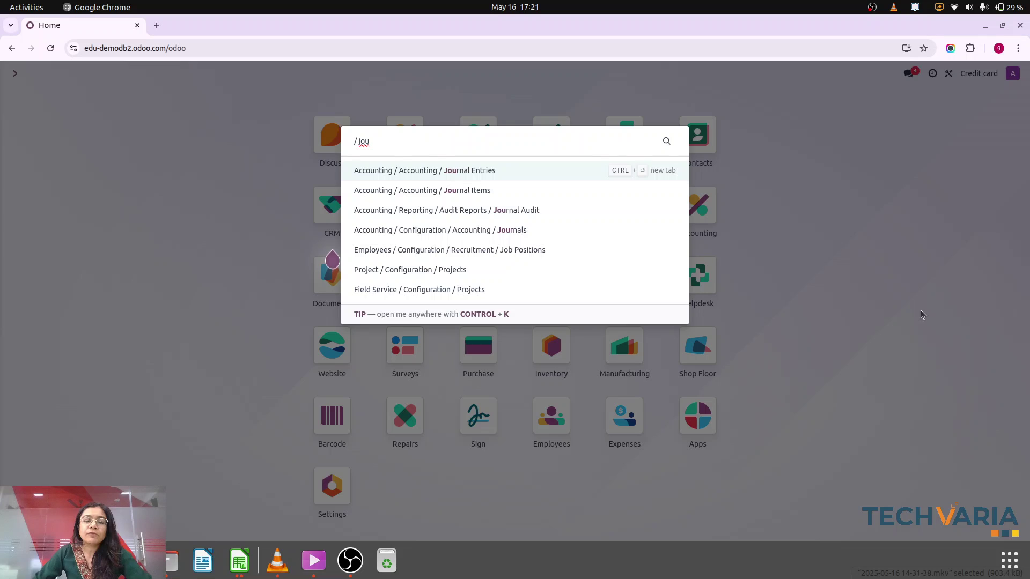
{"action": "left_click", "coordinate": [517, 231]}
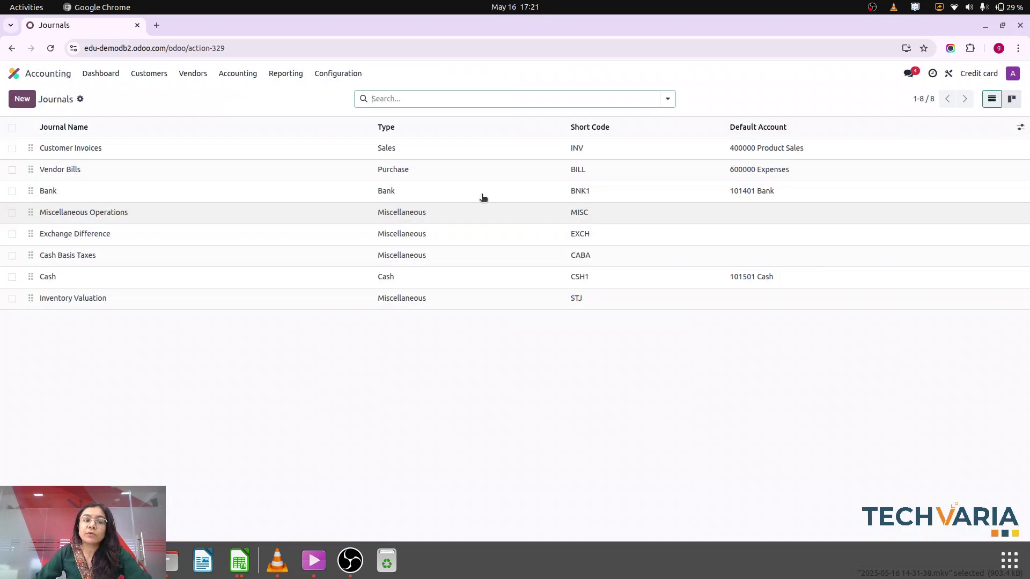
{"action": "left_click", "coordinate": [22, 100]}
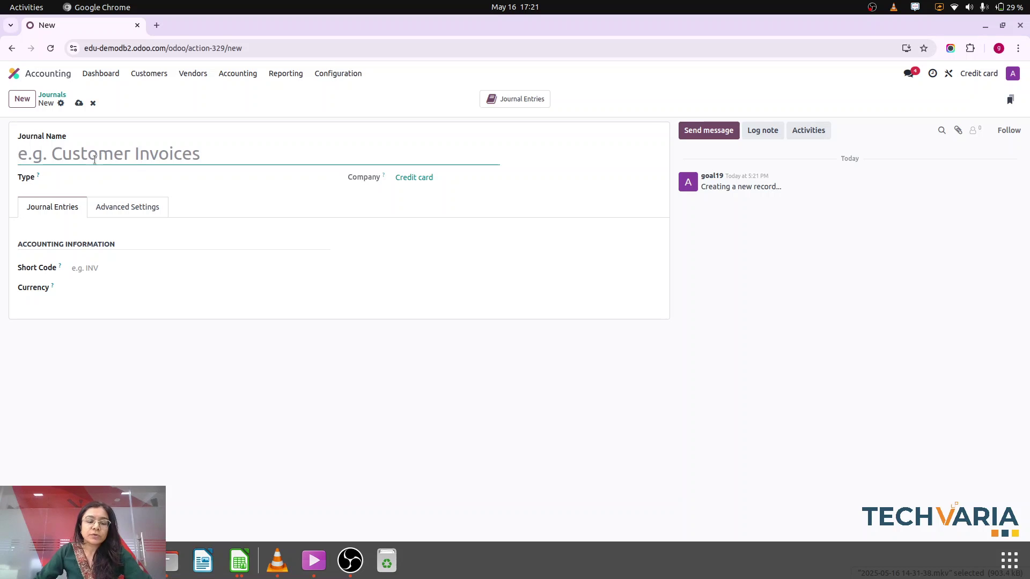
{"action": "type", "text": "Credi"}
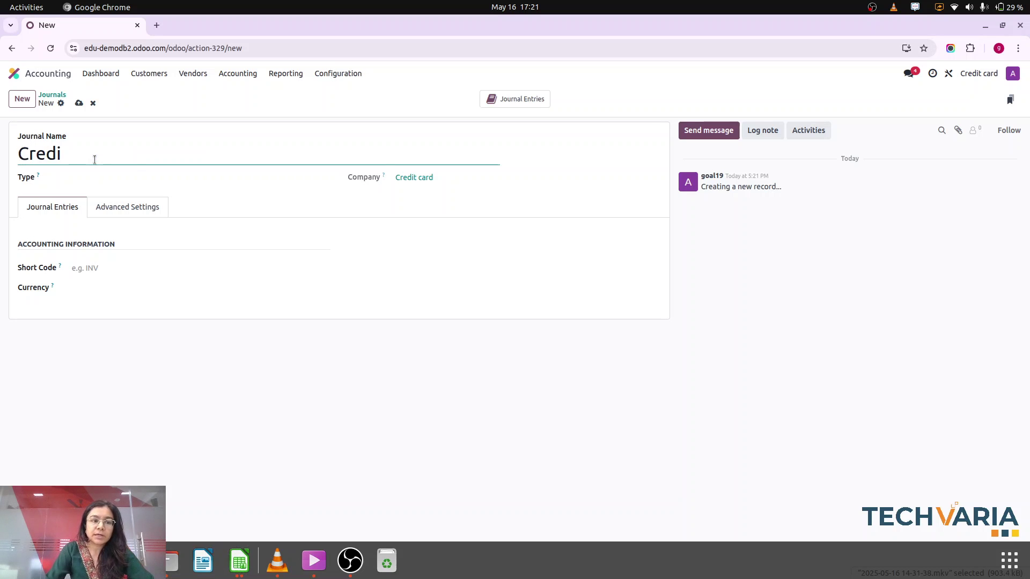
{"action": "type", "text": "t card"}
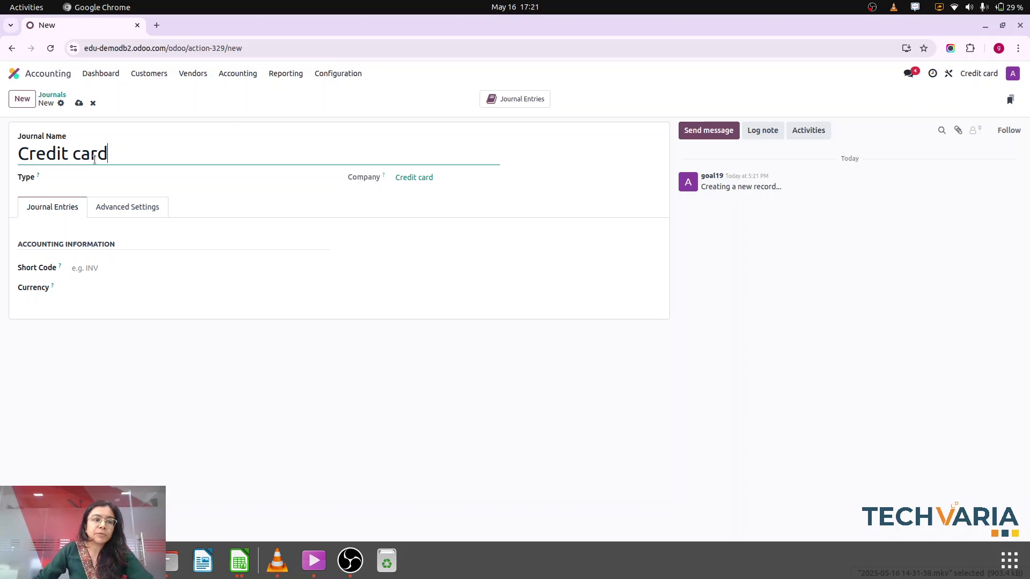
{"action": "left_click", "coordinate": [99, 182]}
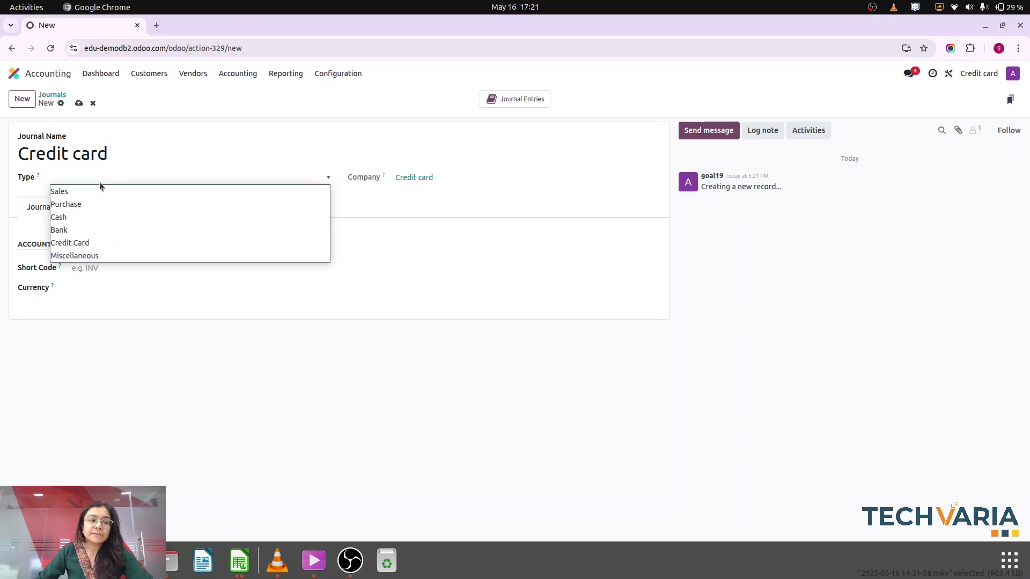
{"action": "left_click", "coordinate": [80, 246]}
{"action": "left_click", "coordinate": [78, 104]}
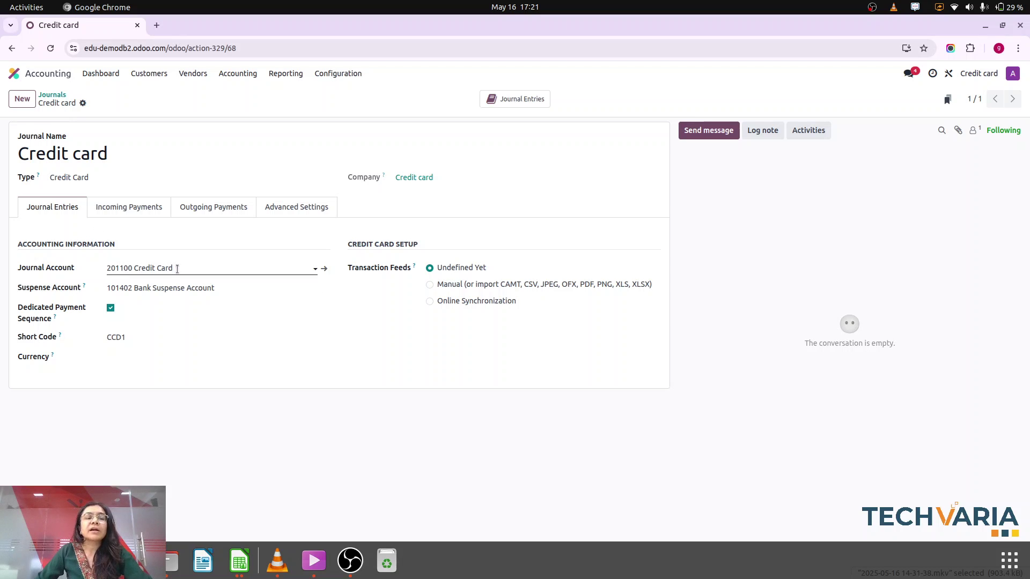
Step: Give Manual Payment a new outstanding account 123456 'Outsatnding account' of type Current Assets
{"action": "left_click", "coordinate": [216, 210]}
{"action": "left_click", "coordinate": [475, 249]}
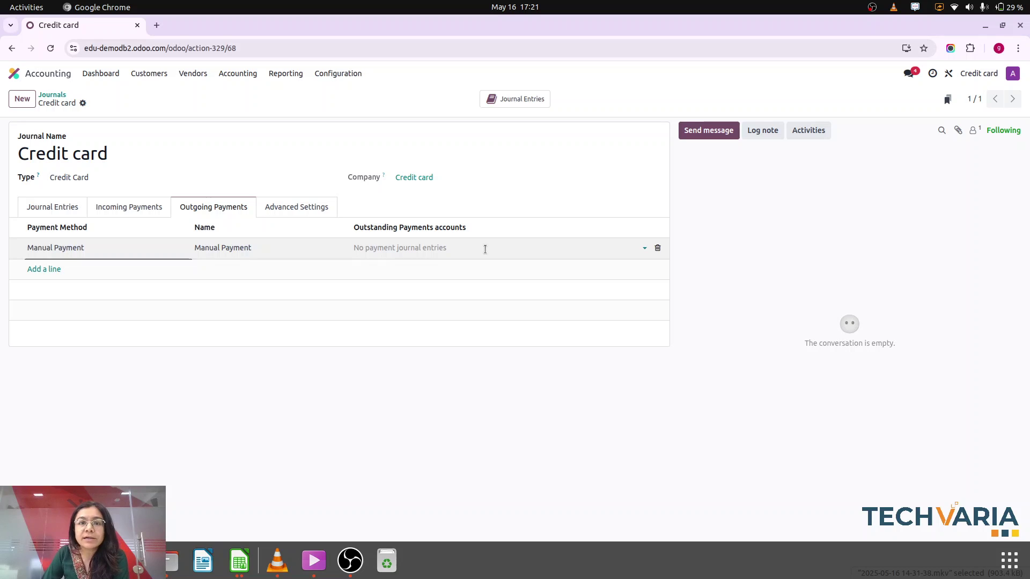
{"action": "type", "text": "Ou"}
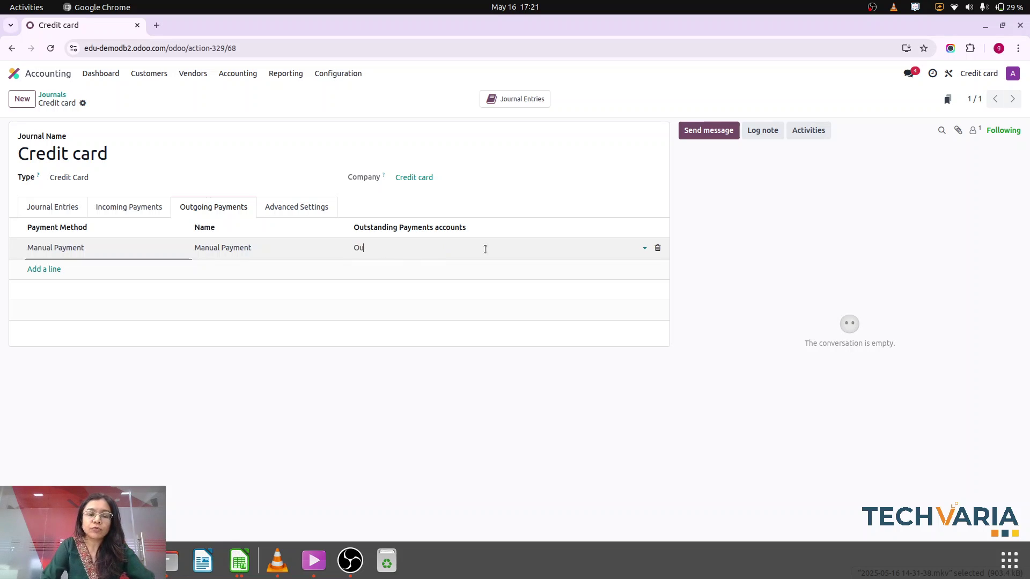
{"action": "type", "text": "tsatnding account"}
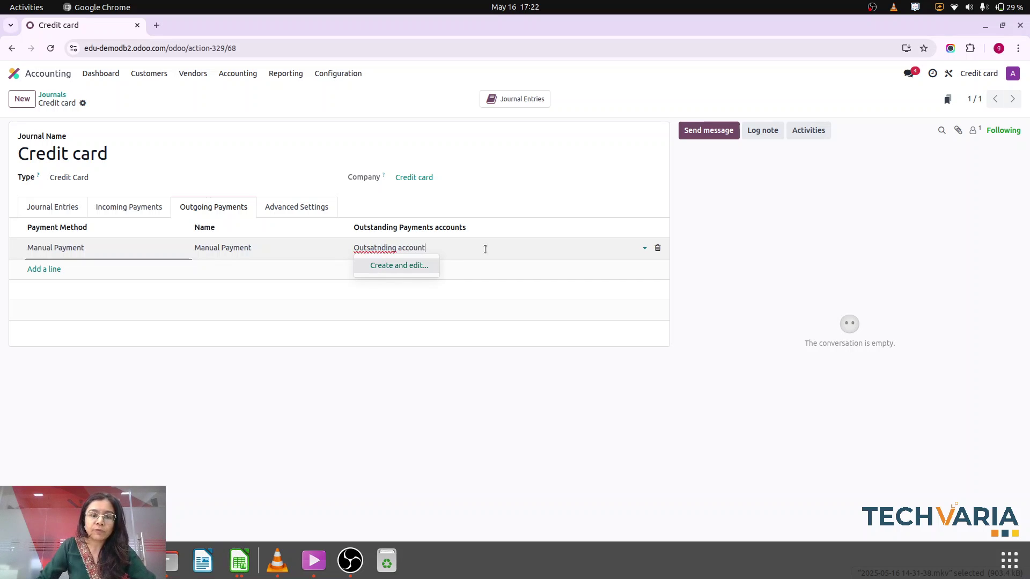
{"action": "left_click", "coordinate": [420, 266]}
{"action": "type", "text": "123456"}
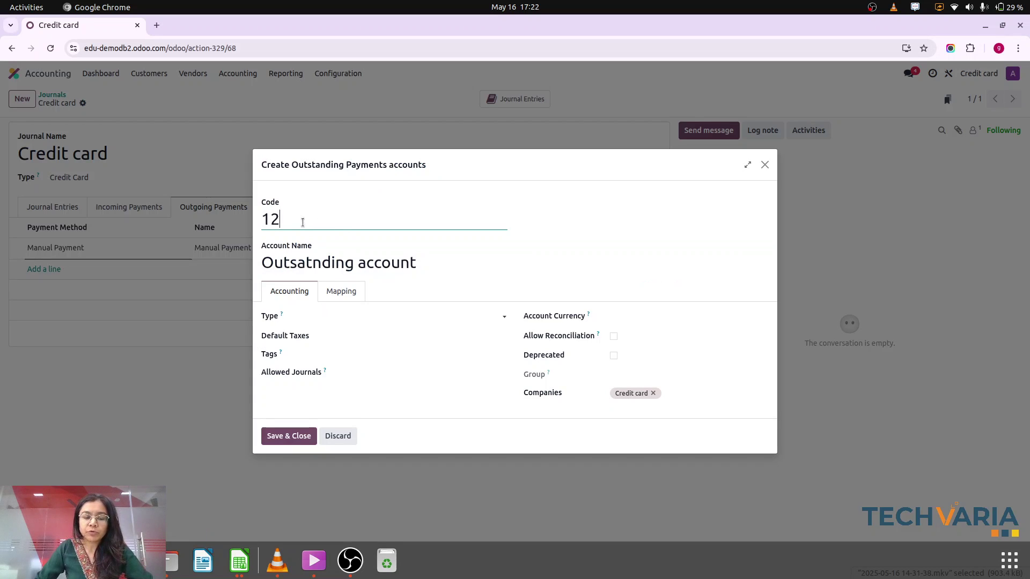
{"action": "left_click", "coordinate": [340, 318]}
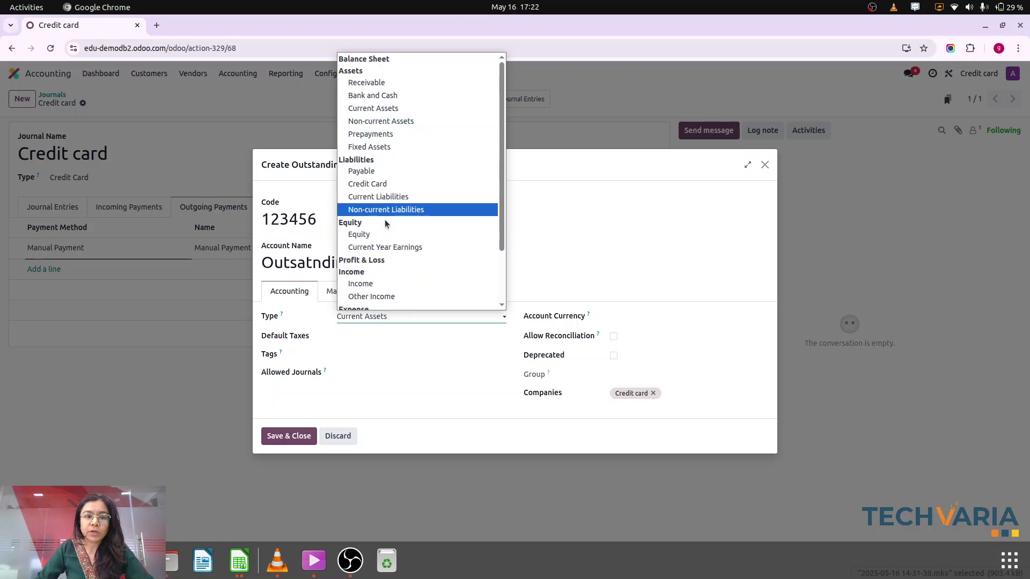
{"action": "left_click", "coordinate": [377, 113]}
{"action": "left_click", "coordinate": [288, 437]}
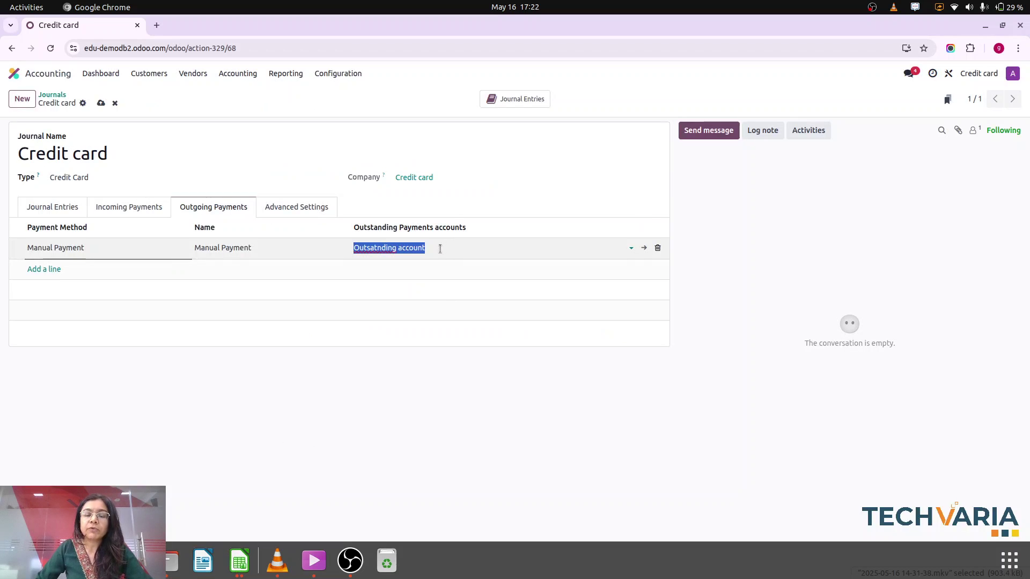
{"action": "left_click", "coordinate": [69, 210]}
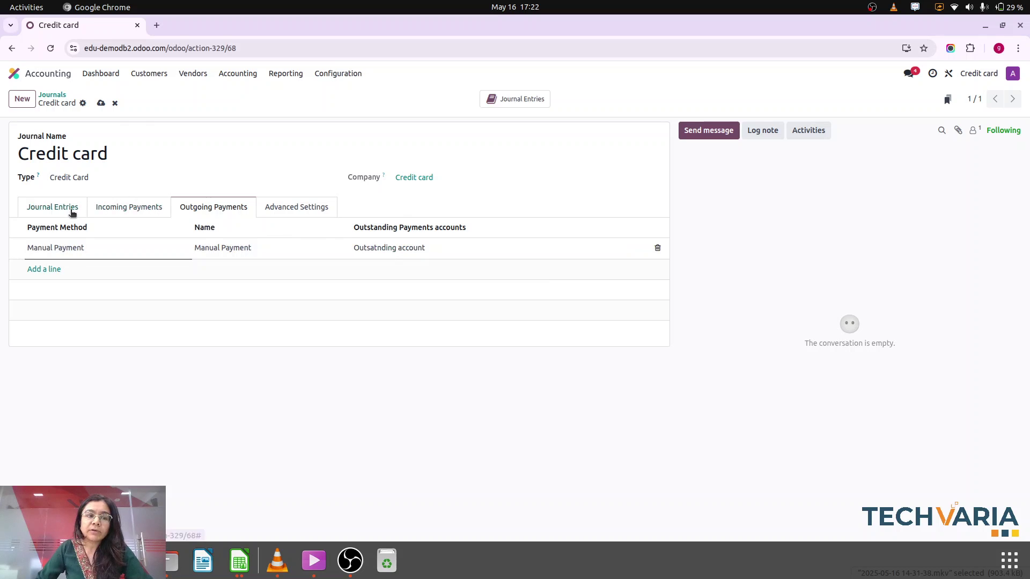
Step: Open the General Ledger report, then go to the vendor Bills list
{"action": "left_click", "coordinate": [223, 207]}
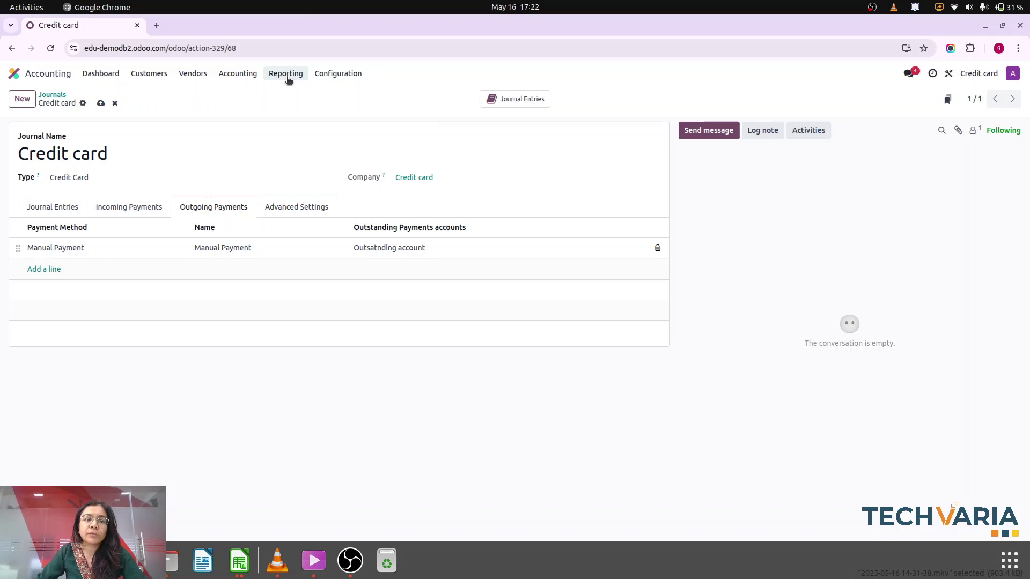
{"action": "left_click", "coordinate": [327, 76]}
{"action": "mouse_move", "coordinate": [286, 81]}
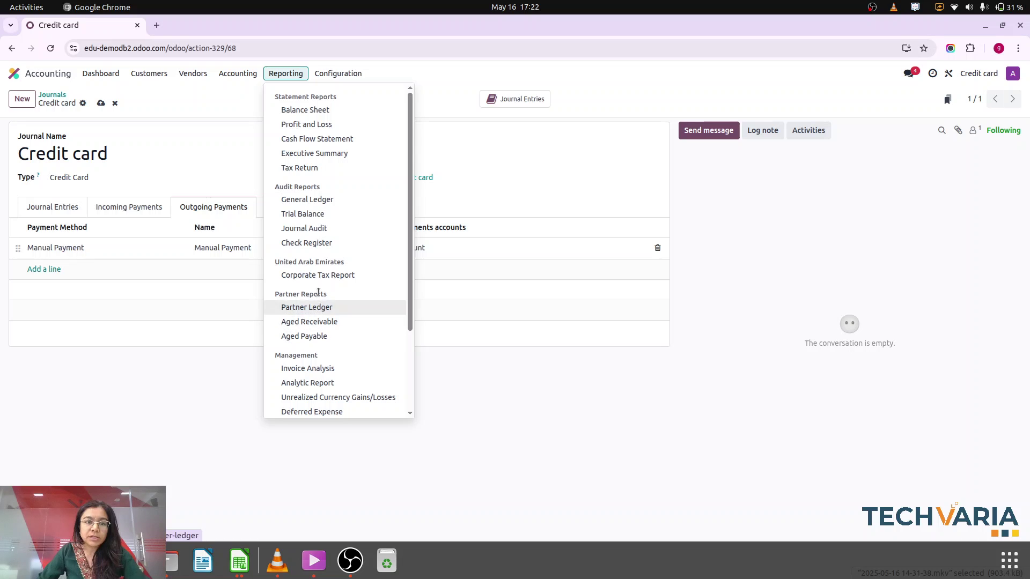
{"action": "left_click", "coordinate": [301, 199]}
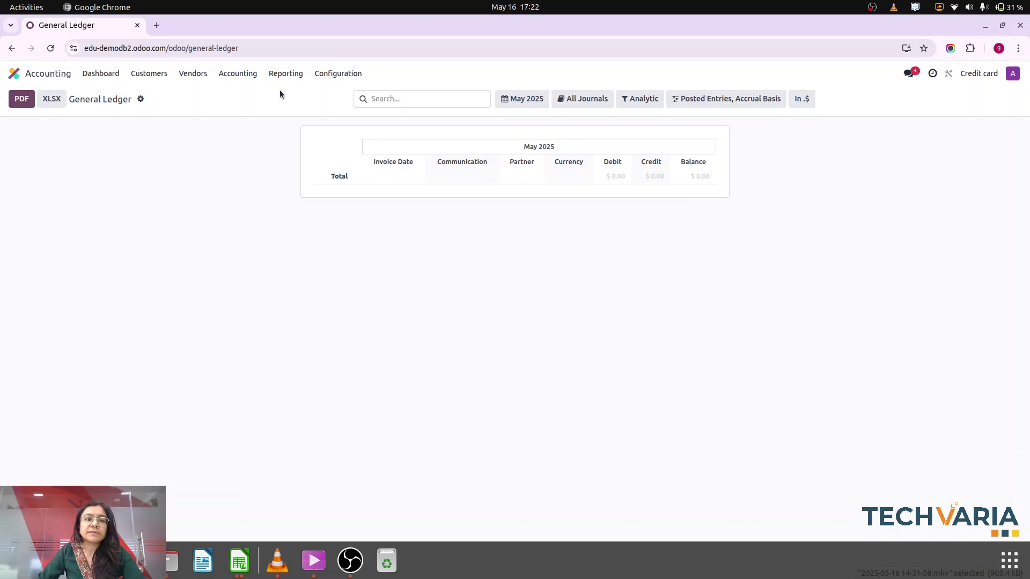
{"action": "left_click", "coordinate": [194, 75]}
{"action": "left_click", "coordinate": [200, 94]}
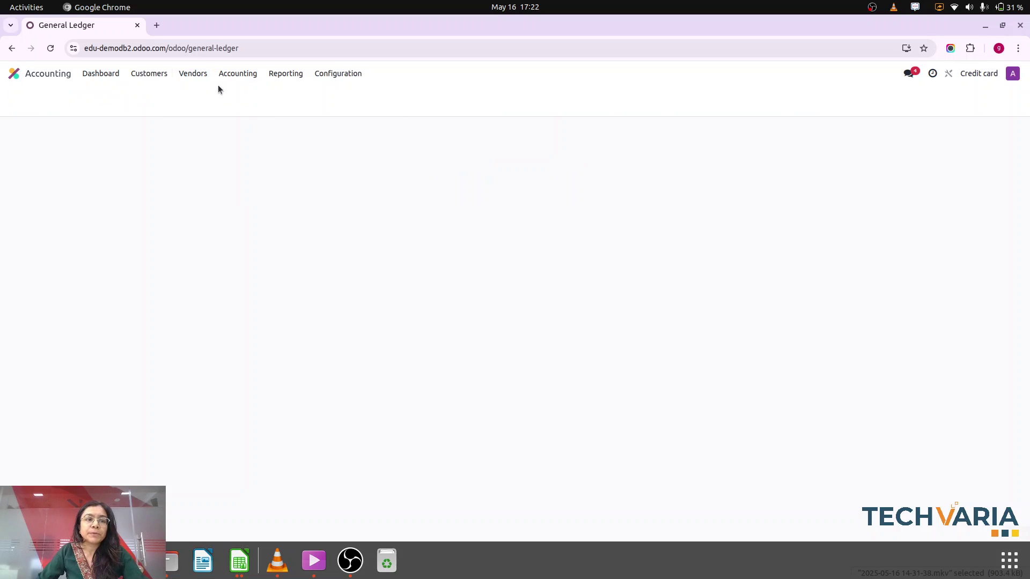
Step: Start a vendor bill for test vendor with a 2,000.00 line described 'zaSXCVBN'
{"action": "left_click", "coordinate": [23, 101]}
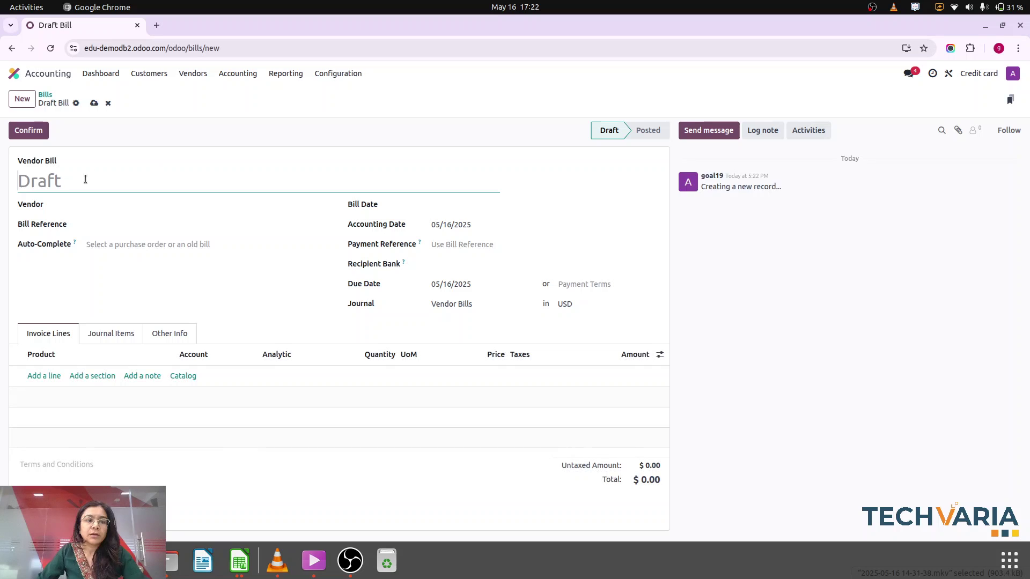
{"action": "left_click", "coordinate": [90, 207]}
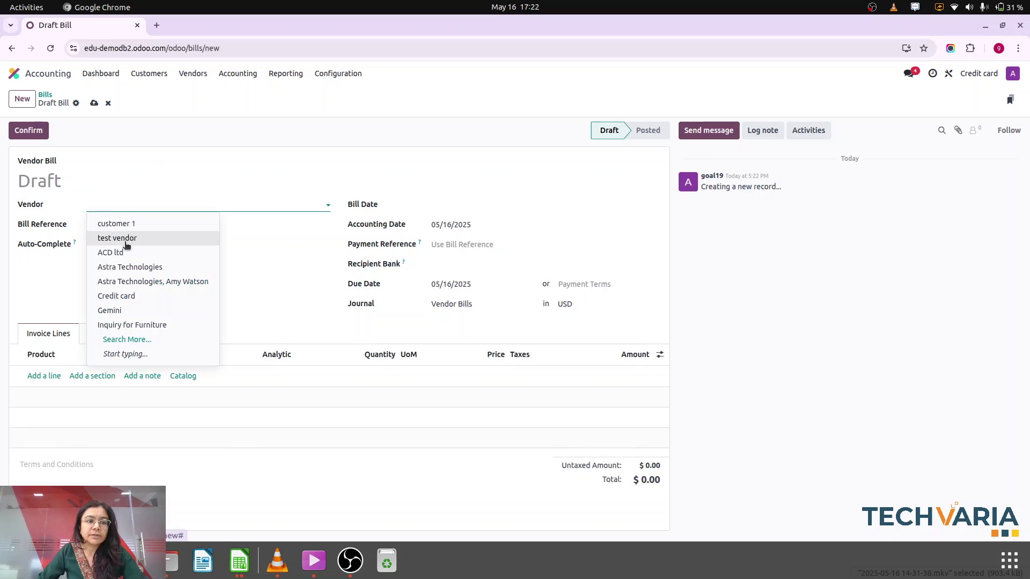
{"action": "left_click", "coordinate": [127, 239]}
{"action": "left_click", "coordinate": [37, 376]}
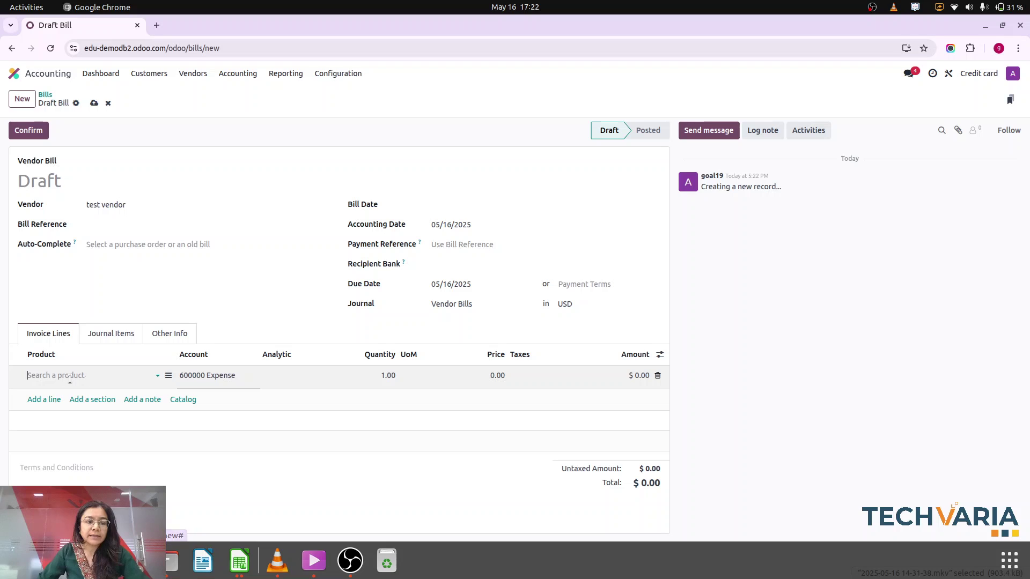
{"action": "left_click", "coordinate": [168, 378]}
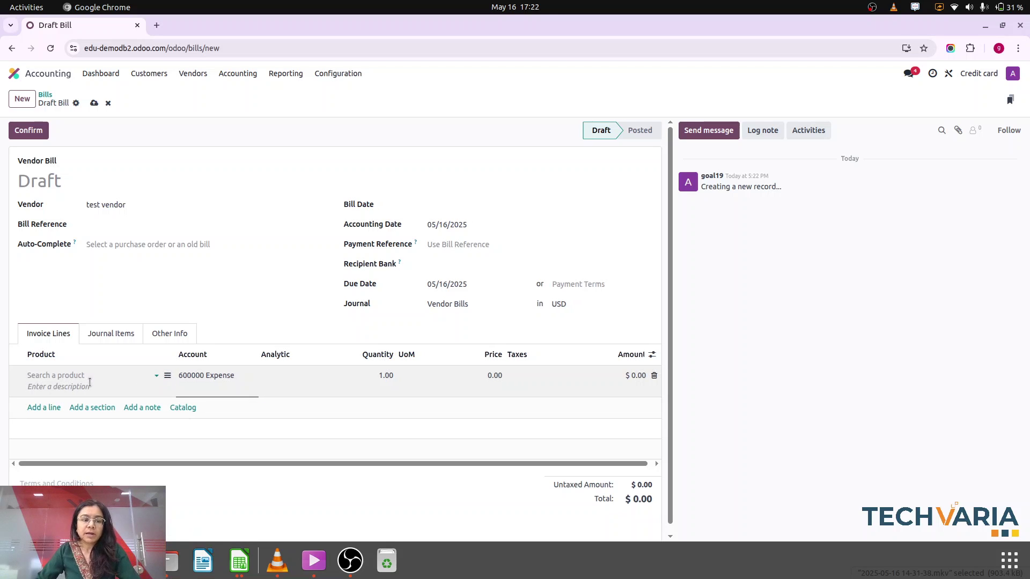
{"action": "type", "text": "zaSXCVBN"}
{"action": "left_click", "coordinate": [476, 376]}
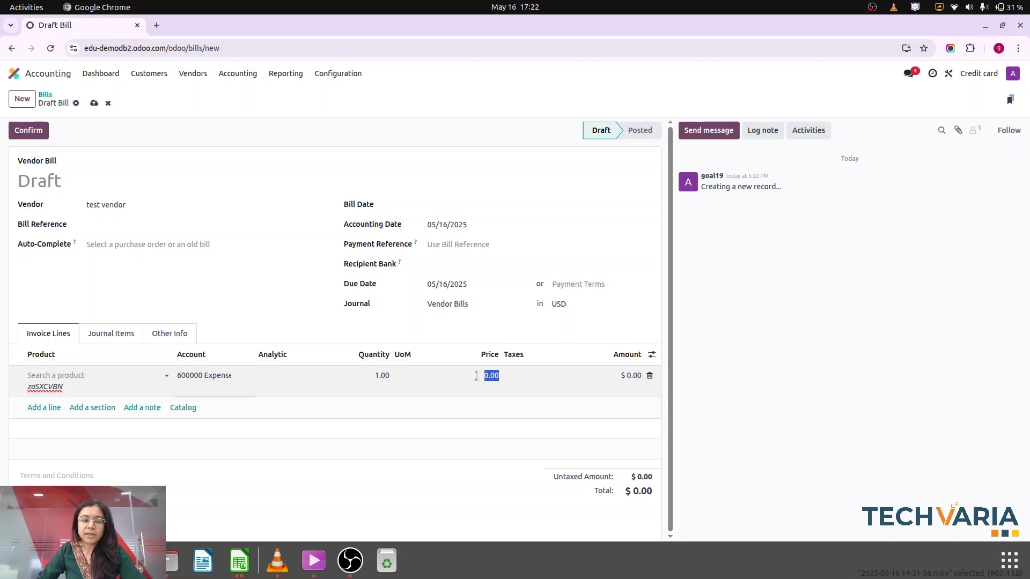
{"action": "type", "text": "100"}
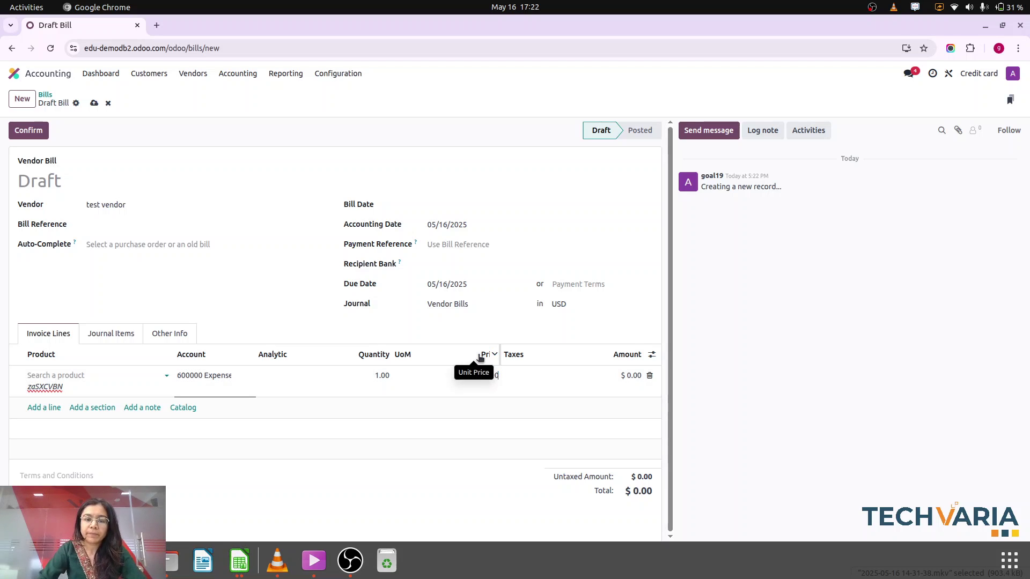
{"action": "left_click", "coordinate": [764, 404]}
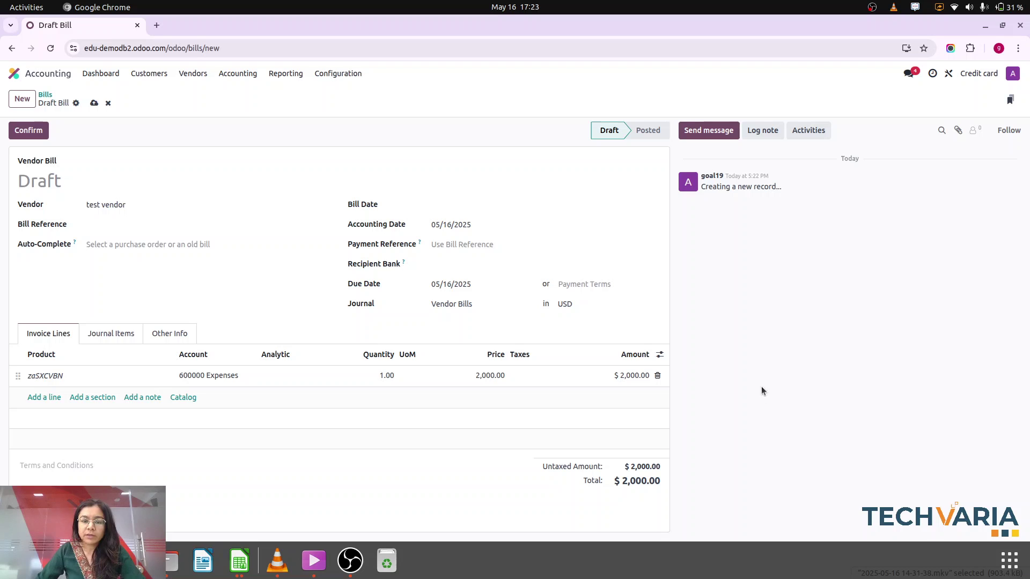
Step: Date the bill 05/16/2025, confirm it, and begin registering its payment
{"action": "left_click", "coordinate": [465, 205]}
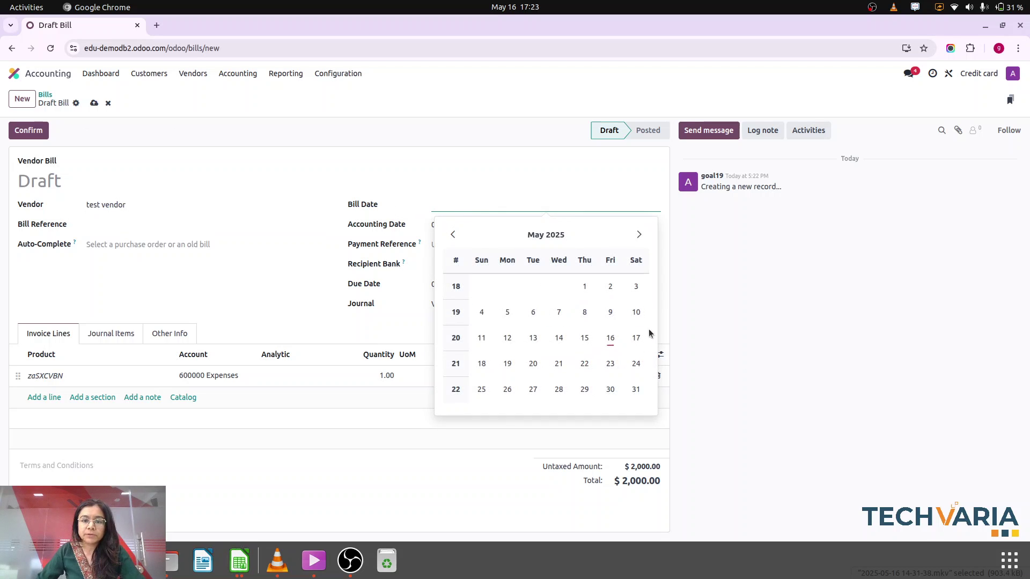
{"action": "left_click", "coordinate": [609, 338]}
{"action": "left_click", "coordinate": [25, 132]}
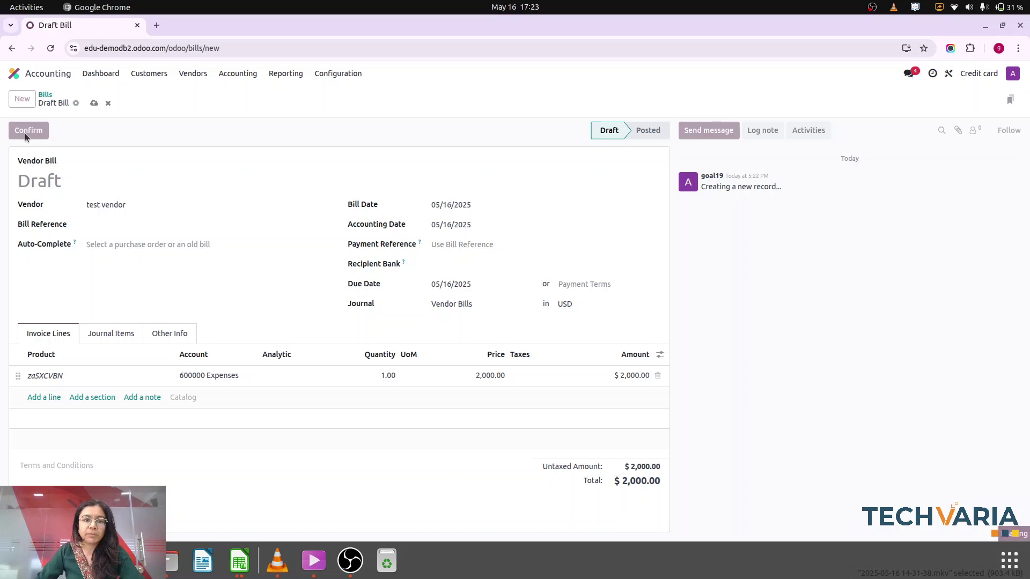
{"action": "left_click", "coordinate": [21, 130]}
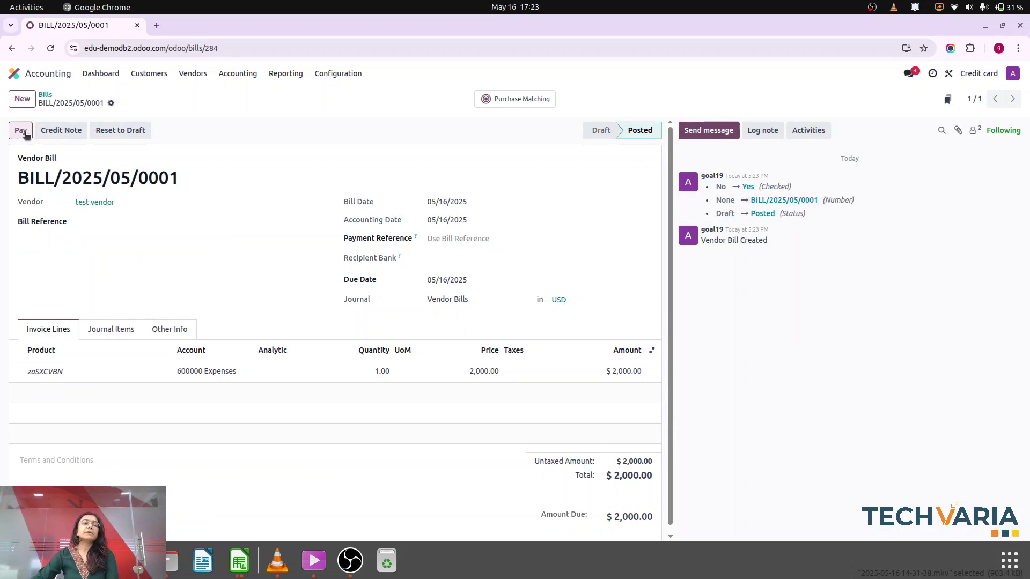
Step: Create the $2,000.00 payment for BILL/2025/05/0001 from the Credit card journal
{"action": "left_click", "coordinate": [402, 271]}
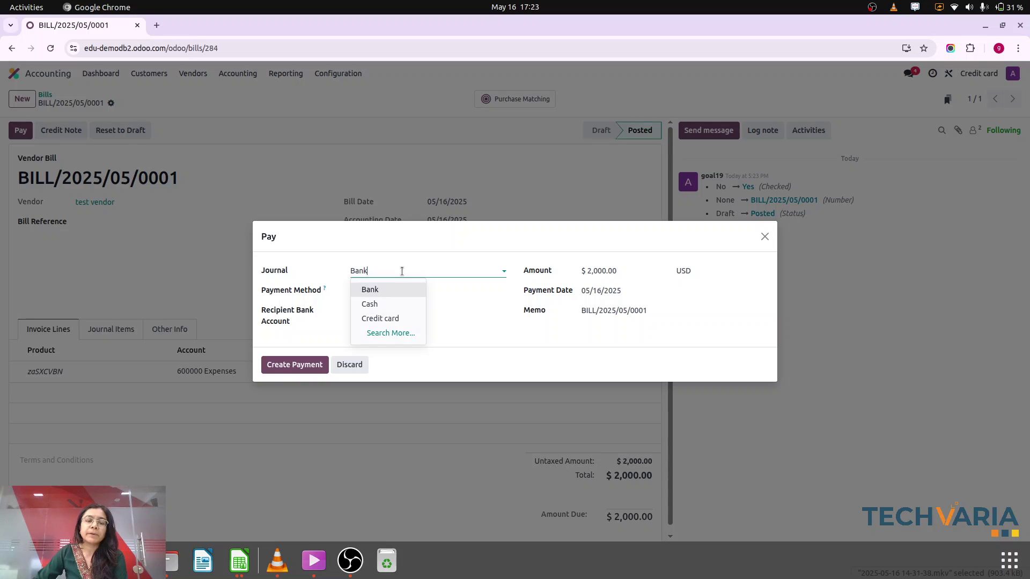
{"action": "left_click", "coordinate": [387, 320]}
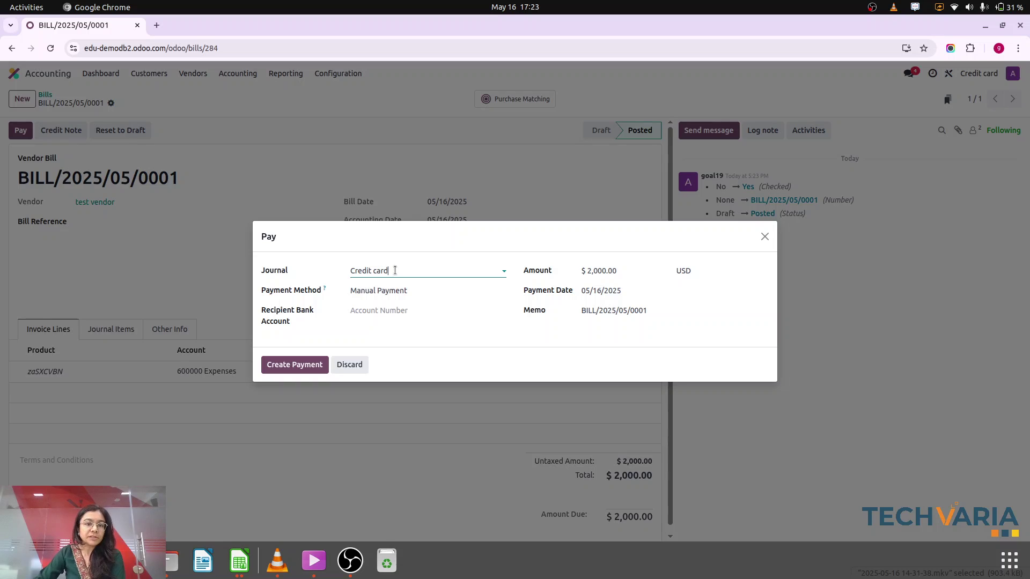
{"action": "left_click", "coordinate": [281, 370]}
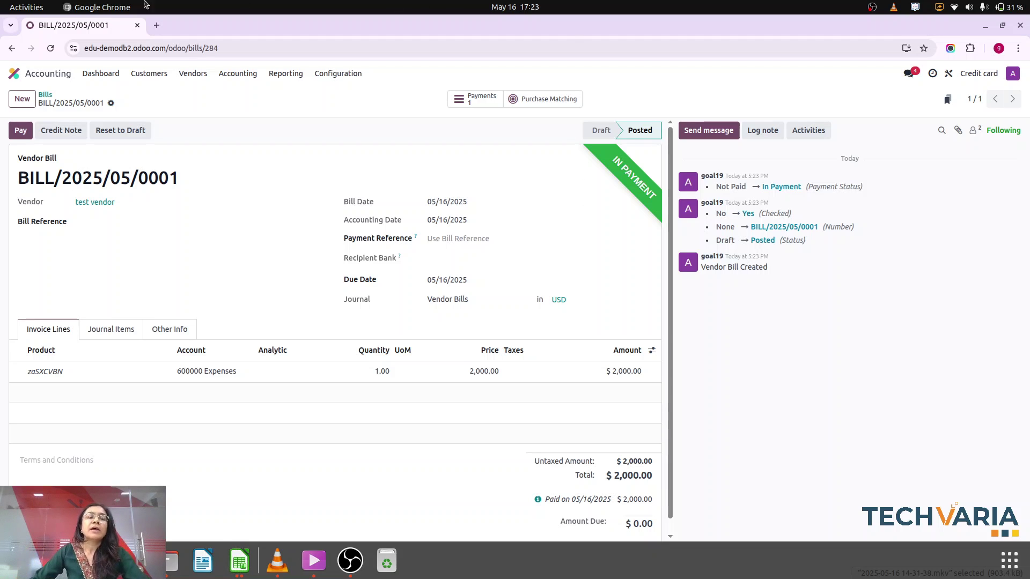
{"action": "right_click", "coordinate": [82, 26]}
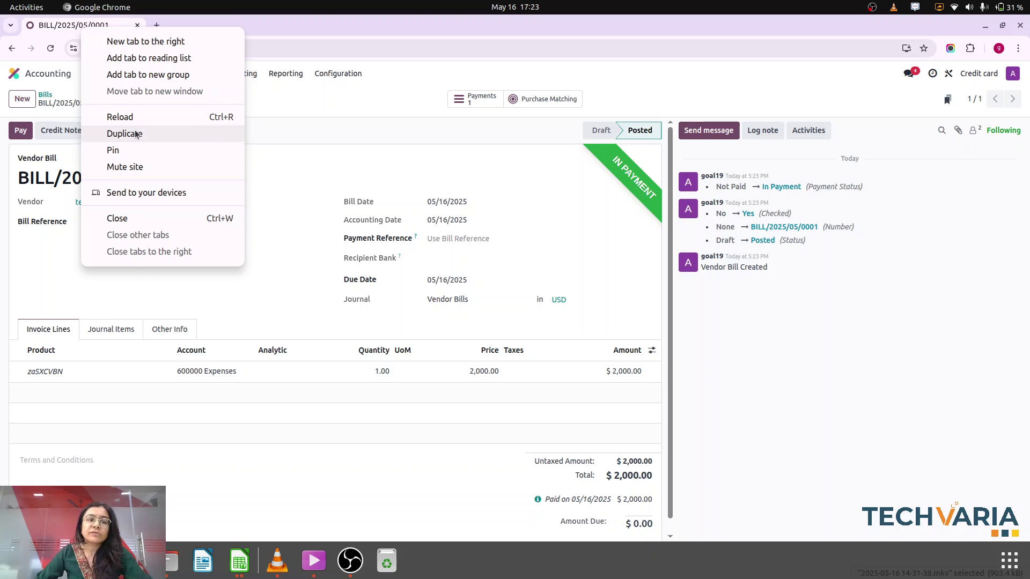
Step: Open the General Ledger in a duplicated tab, then duplicate that General Ledger tab
{"action": "left_click", "coordinate": [135, 133]}
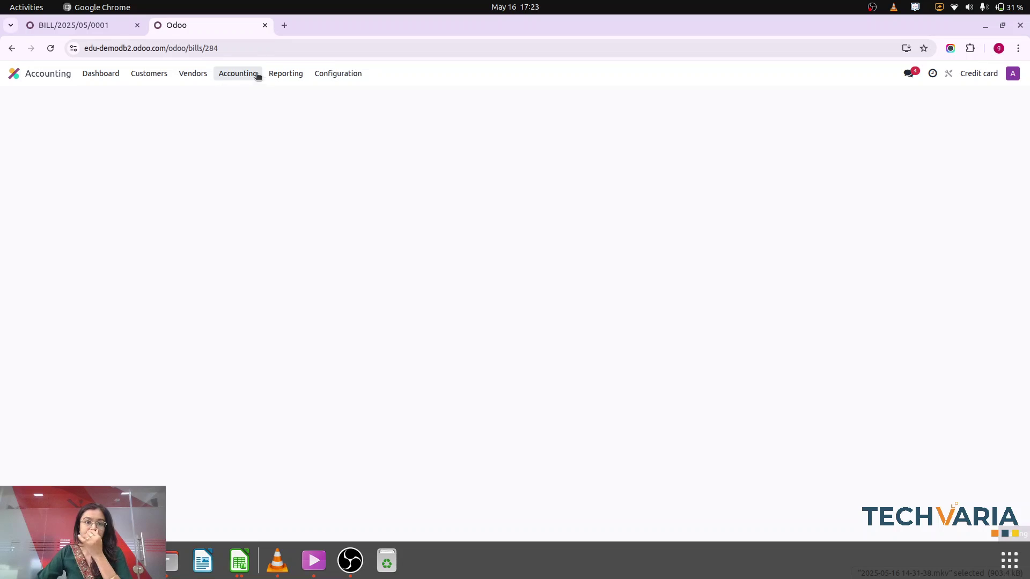
{"action": "left_click", "coordinate": [275, 74]}
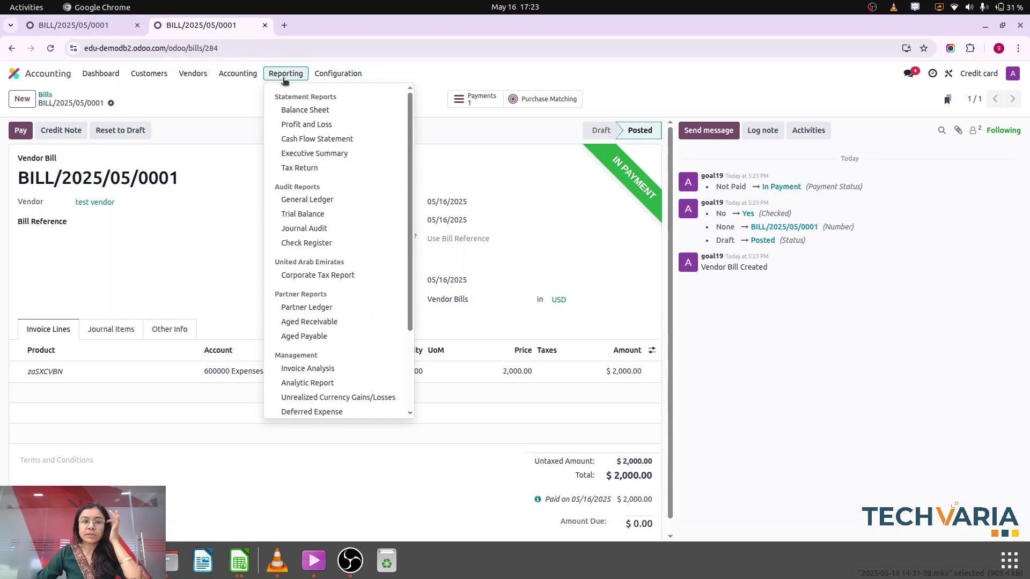
{"action": "left_click", "coordinate": [319, 200]}
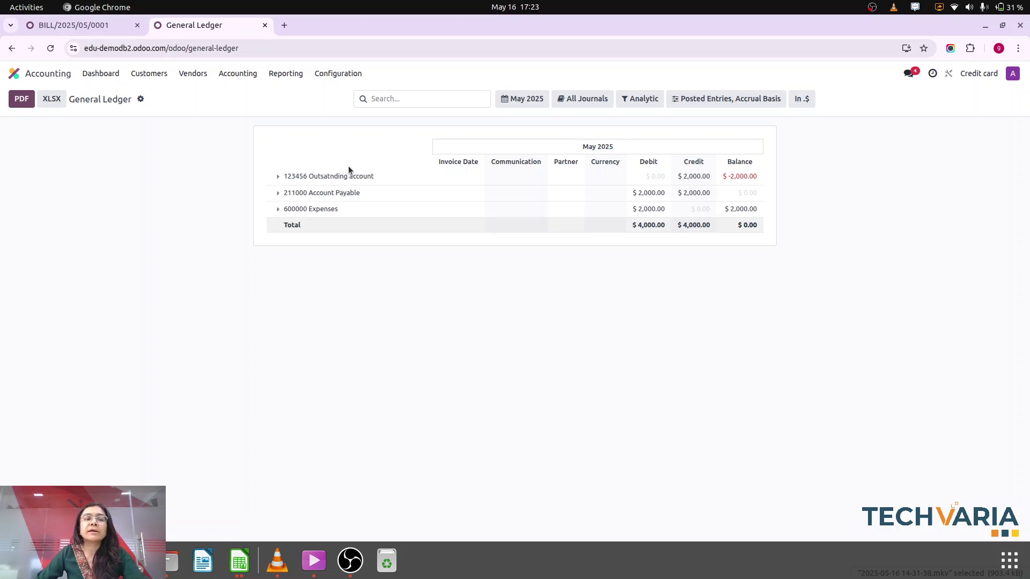
{"action": "right_click", "coordinate": [207, 26]}
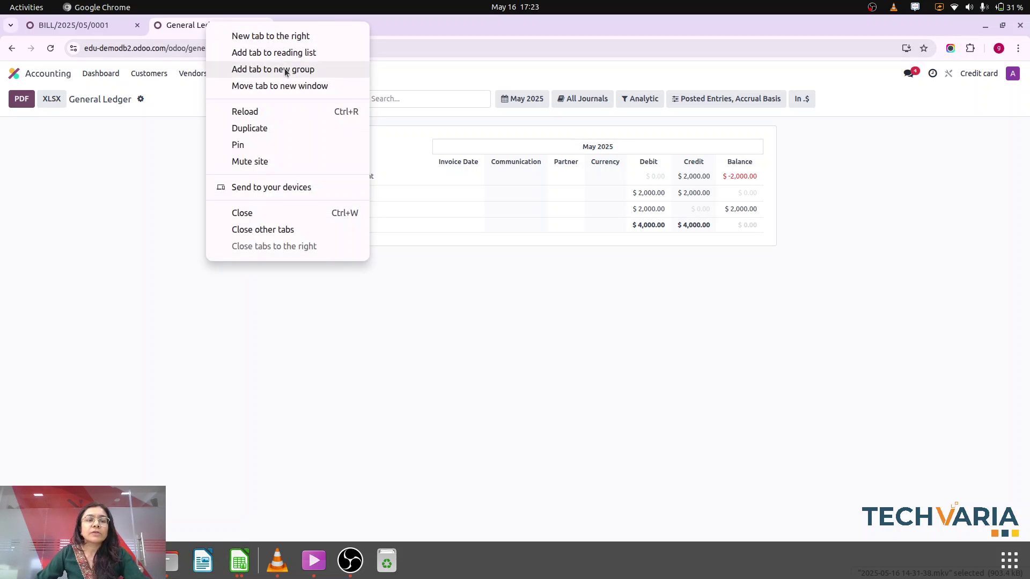
{"action": "left_click", "coordinate": [269, 130]}
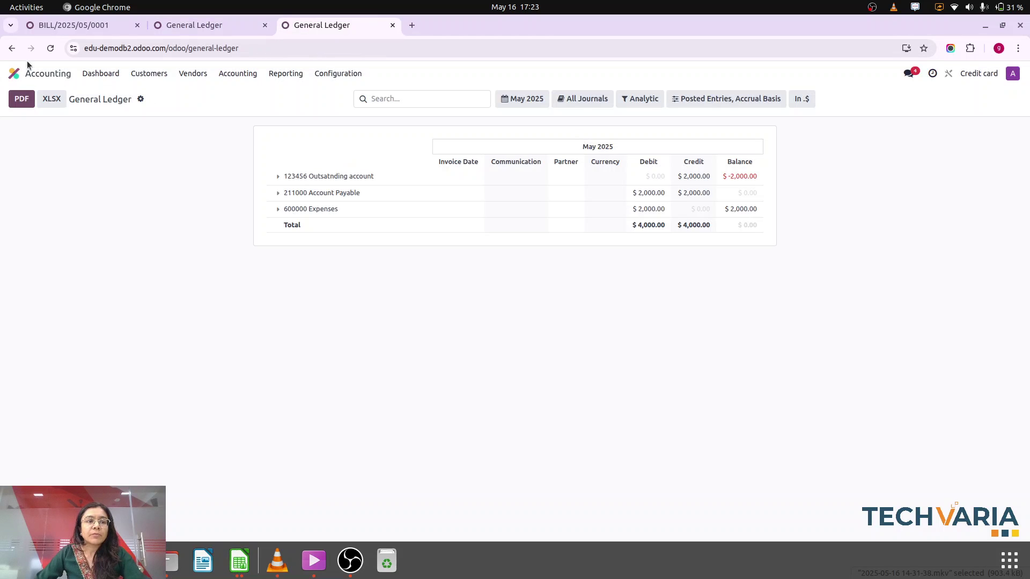
Step: Start a new transaction in the Credit card journal from the dashboard
{"action": "left_click", "coordinate": [88, 75]}
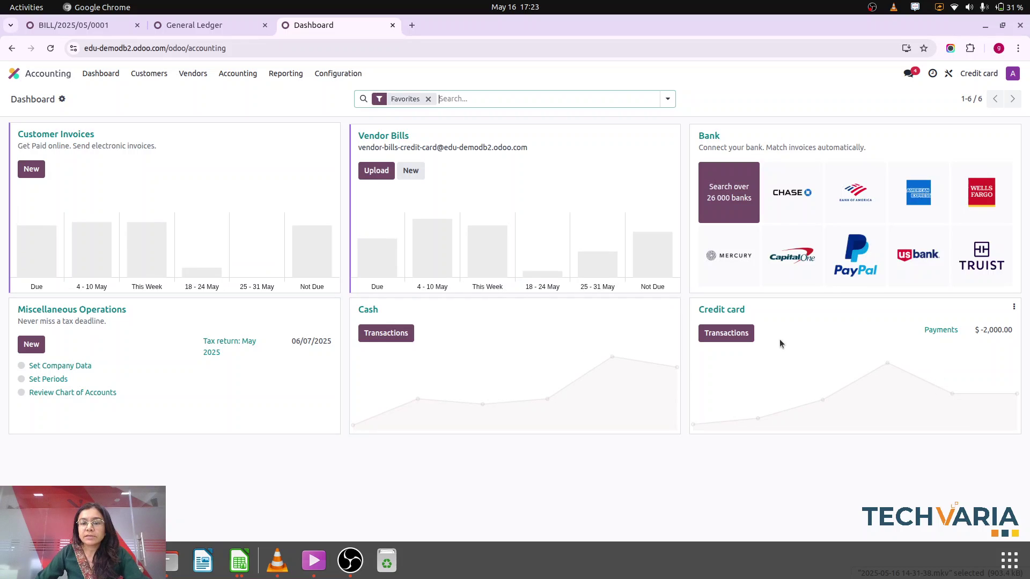
{"action": "left_click", "coordinate": [710, 340]}
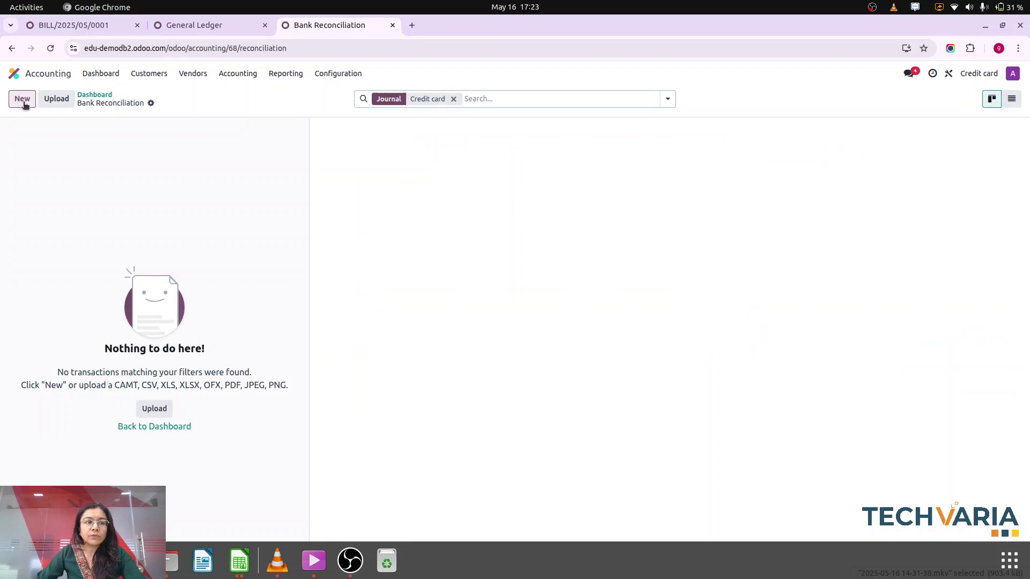
{"action": "left_click", "coordinate": [22, 99]}
Step: Show the vendor Bills list in the General Ledger tab, then return to reconciliation
{"action": "left_click", "coordinate": [203, 25]}
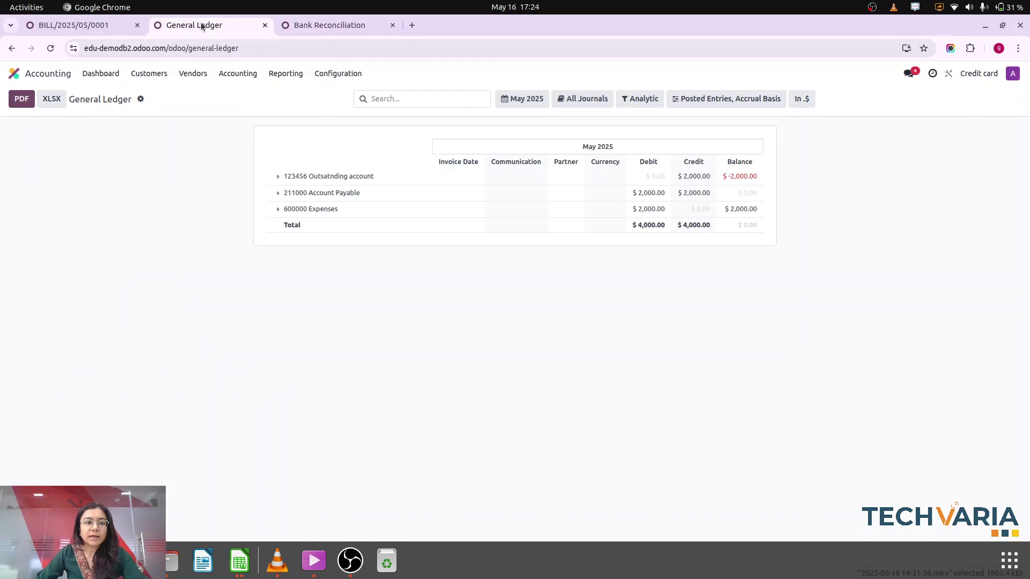
{"action": "left_click", "coordinate": [189, 77]}
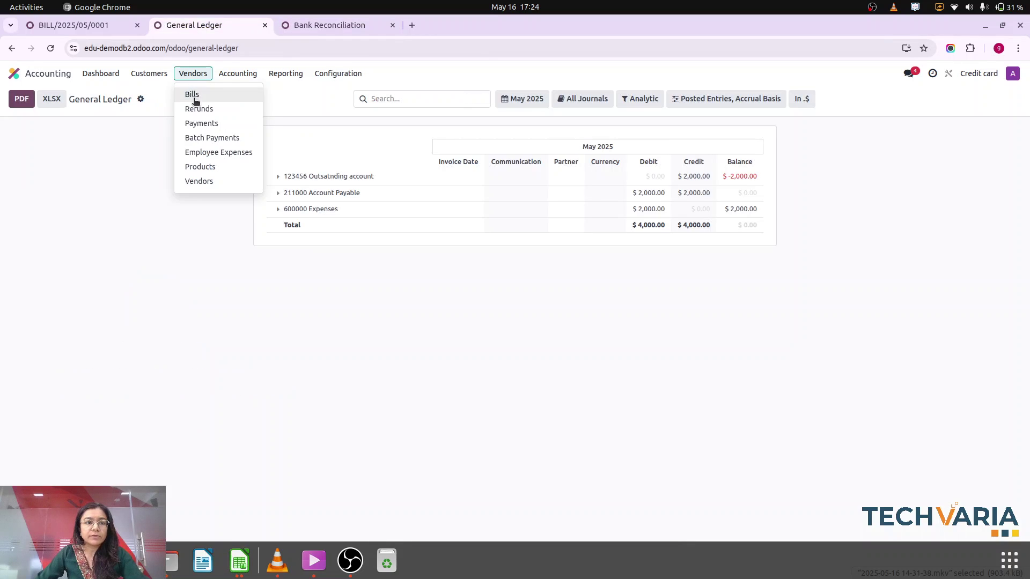
{"action": "left_click", "coordinate": [194, 99]}
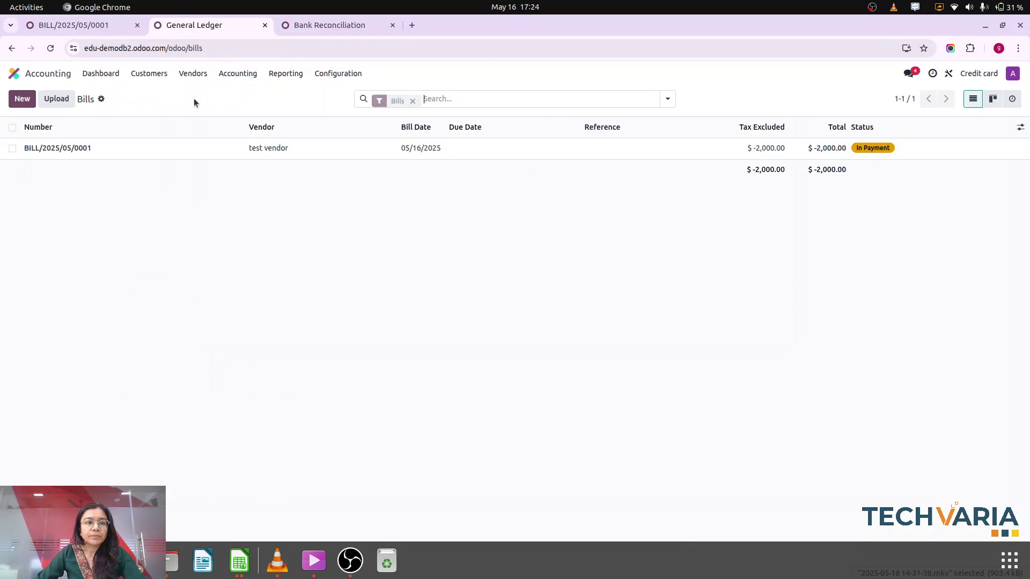
{"action": "left_click", "coordinate": [311, 29]}
Step: Add a -2,000.00 card transaction for test vendor with memo PAYMENT
{"action": "left_click", "coordinate": [88, 131]}
{"action": "type", "text": "TEST"}
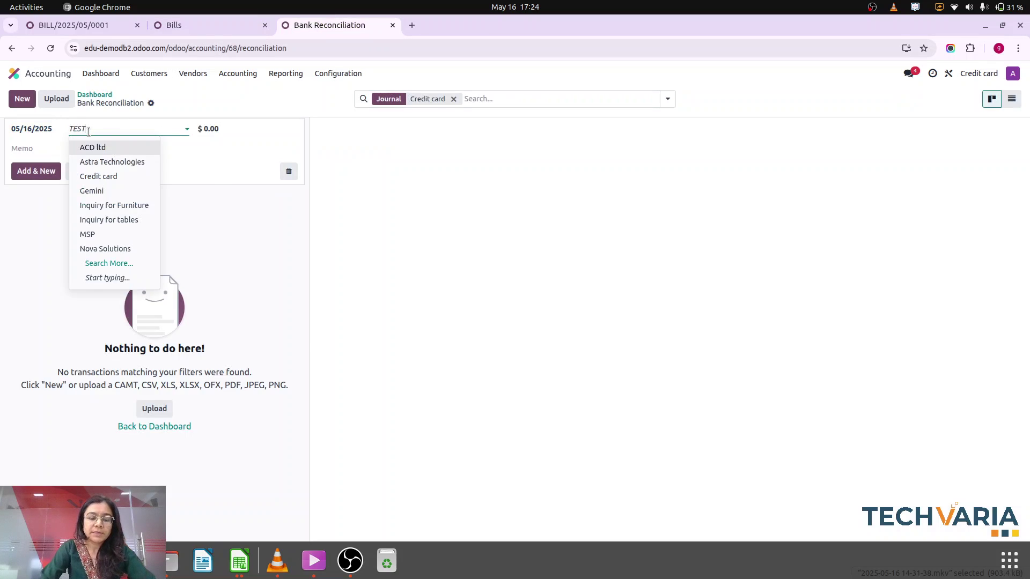
{"action": "type", "text": " V"}
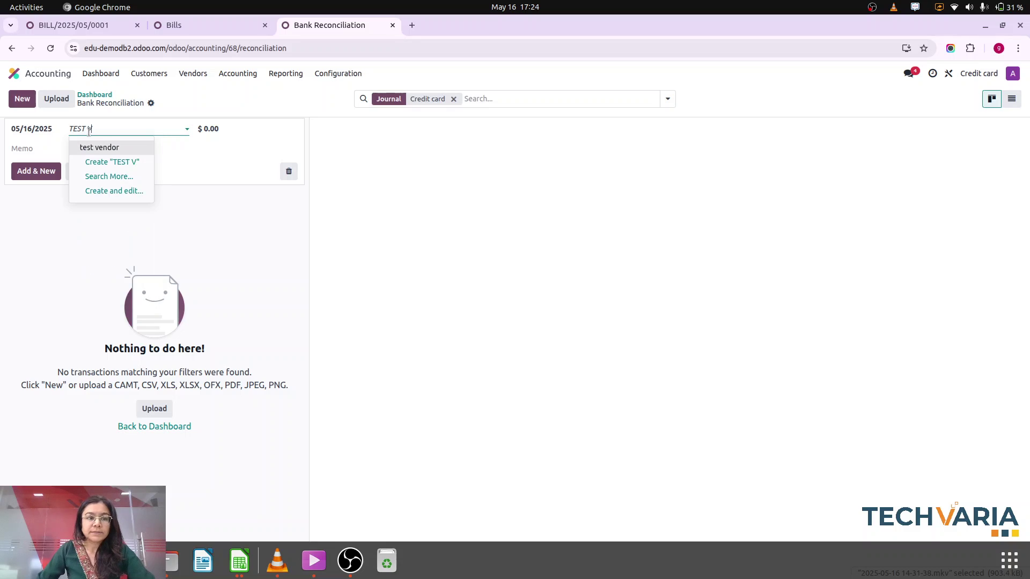
{"action": "left_click", "coordinate": [101, 148]}
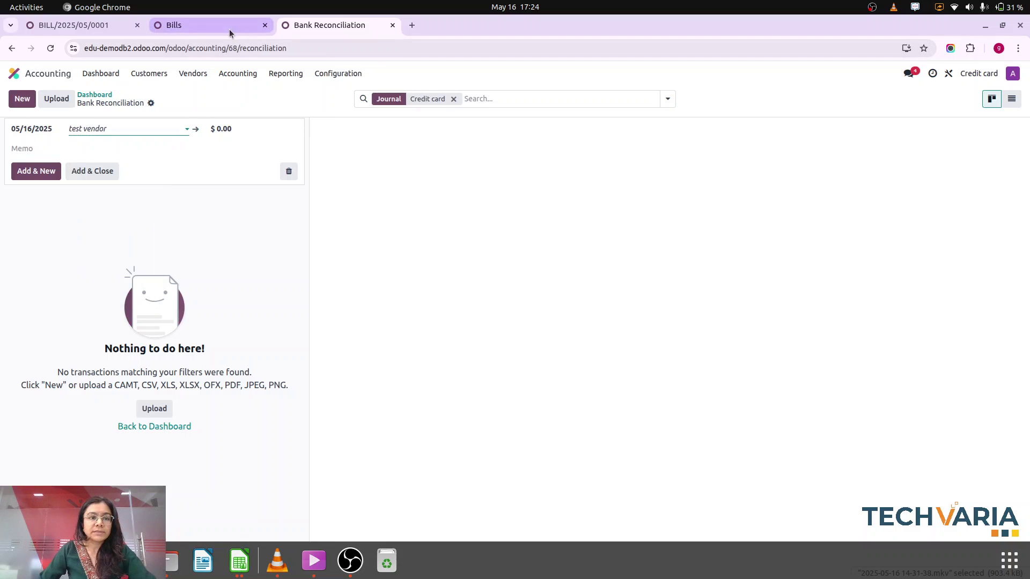
{"action": "left_click", "coordinate": [209, 27]}
{"action": "left_click", "coordinate": [322, 26]}
{"action": "left_click", "coordinate": [231, 128]}
{"action": "type", "text": "-2000"}
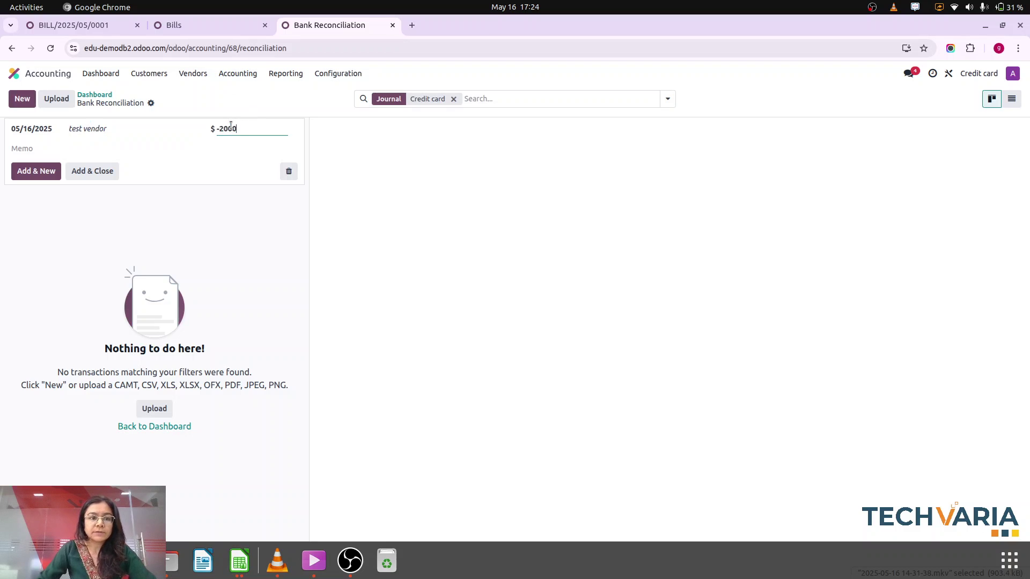
{"action": "left_click", "coordinate": [37, 148]}
{"action": "type", "text": "PAYMENT"}
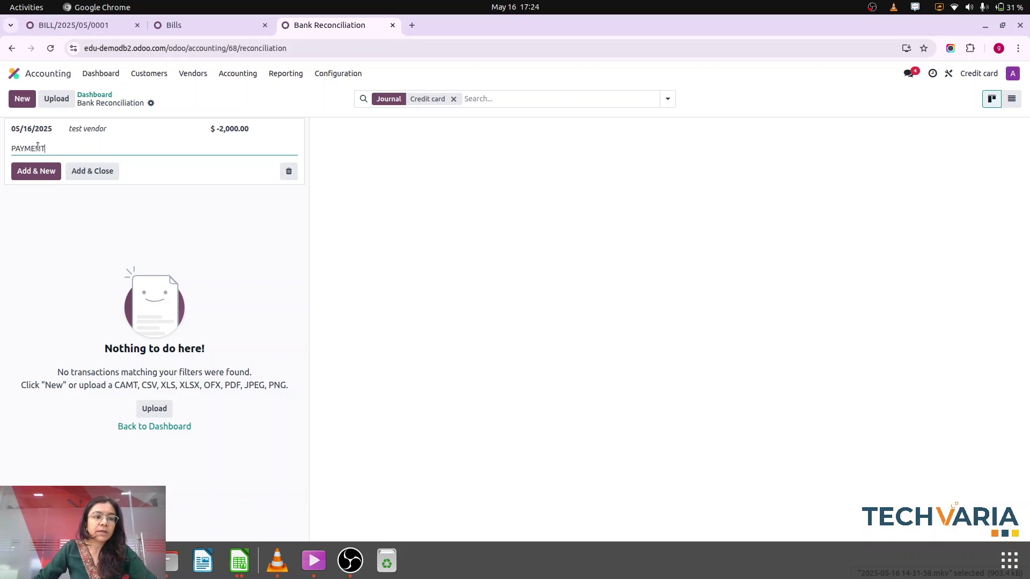
{"action": "left_click", "coordinate": [88, 173]}
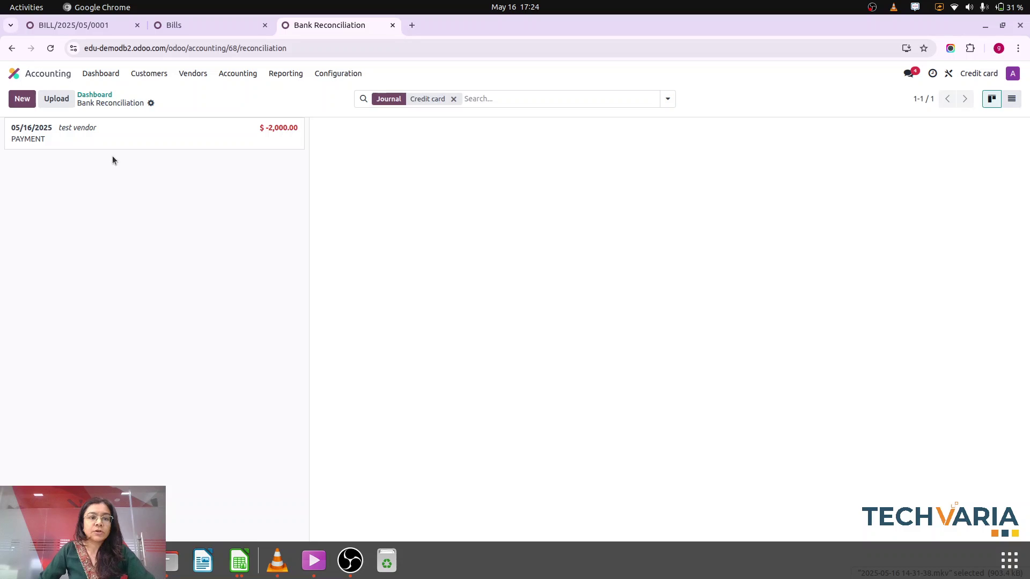
Step: Match the PAYMENT transaction to outstanding account 123456 and validate it
{"action": "left_click", "coordinate": [110, 139]}
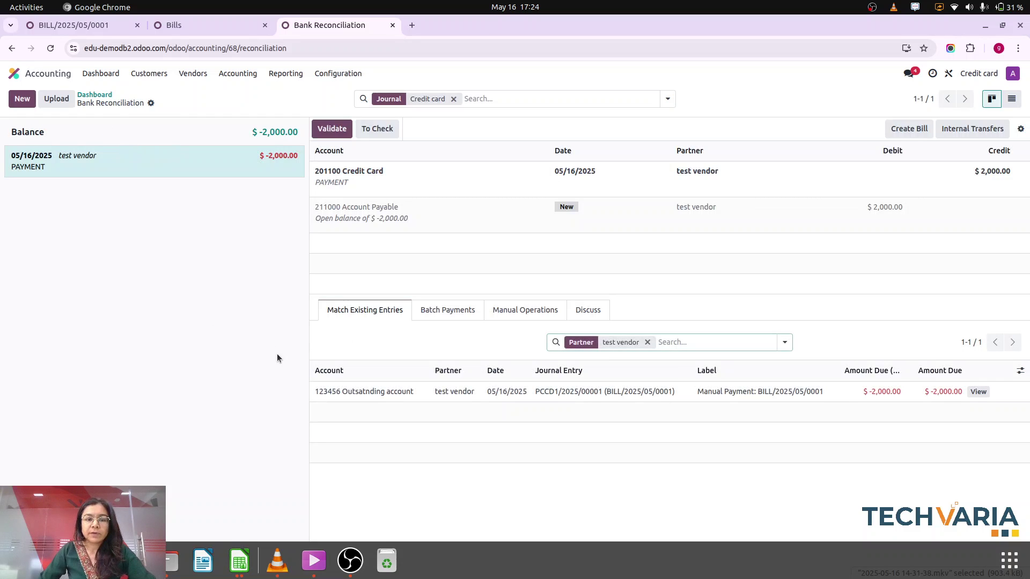
{"action": "left_click", "coordinate": [368, 394]}
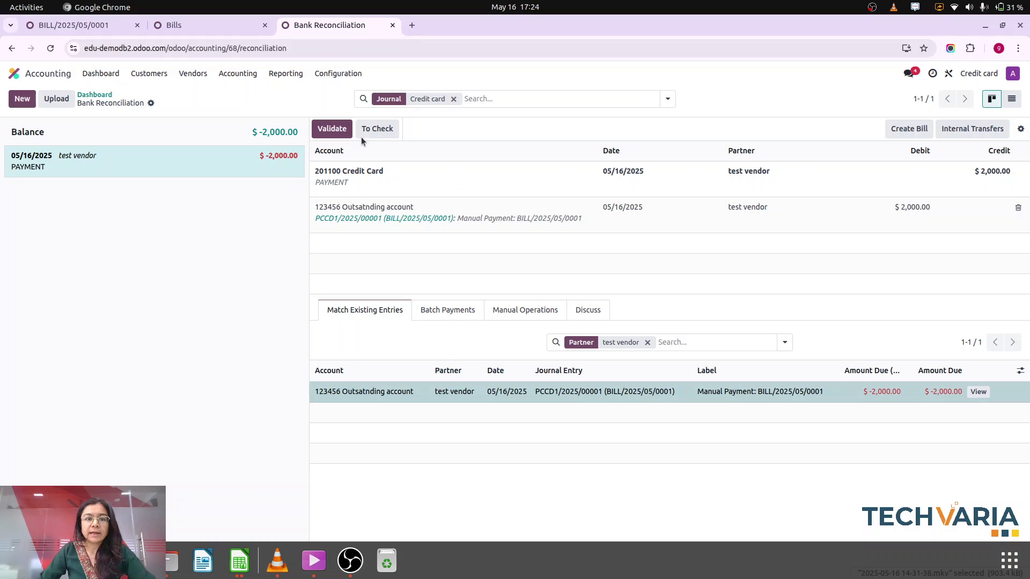
{"action": "left_click", "coordinate": [332, 131]}
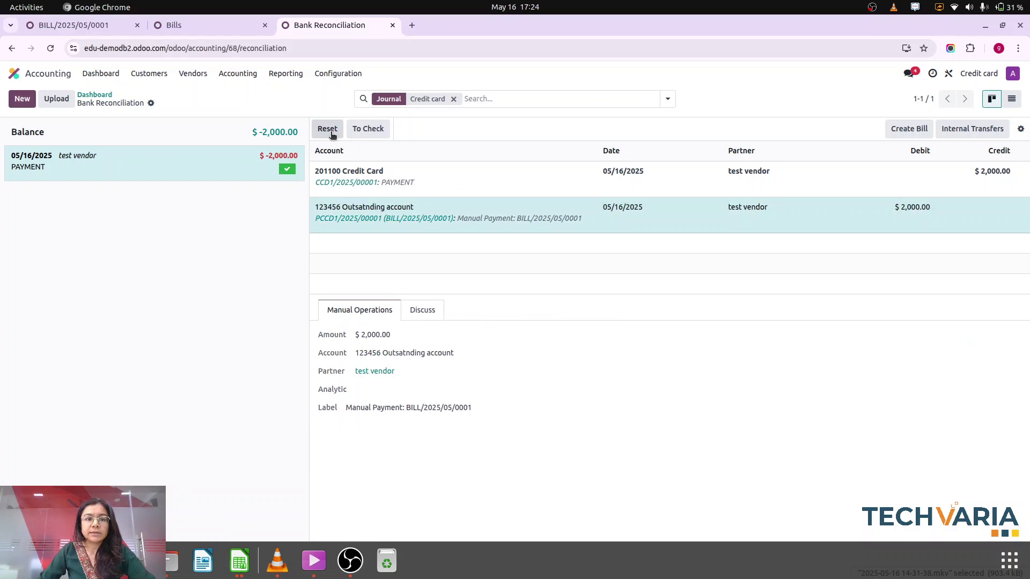
{"action": "right_click", "coordinate": [342, 31]}
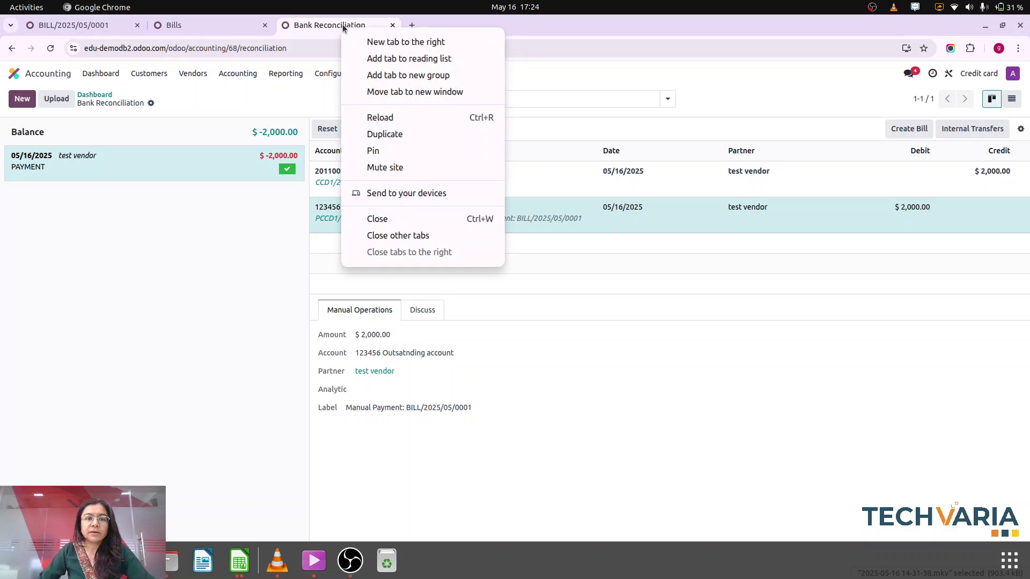
Step: Review the General Ledger in a duplicated tab showing 201100 Credit Card at -$2,000, then return to the dashboard
{"action": "left_click", "coordinate": [398, 138]}
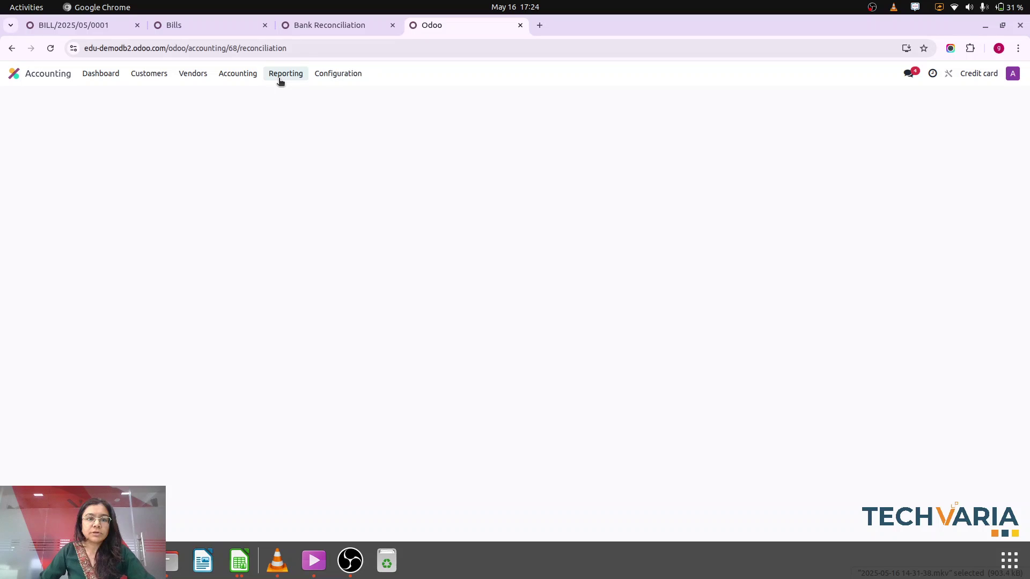
{"action": "left_click", "coordinate": [281, 76]}
{"action": "left_click", "coordinate": [307, 200]}
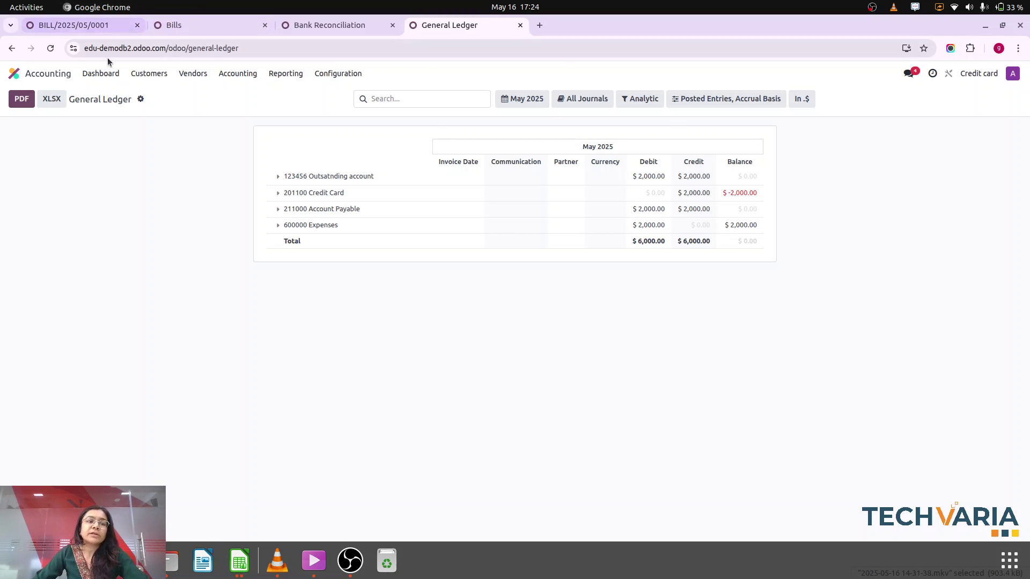
{"action": "left_click", "coordinate": [100, 75]}
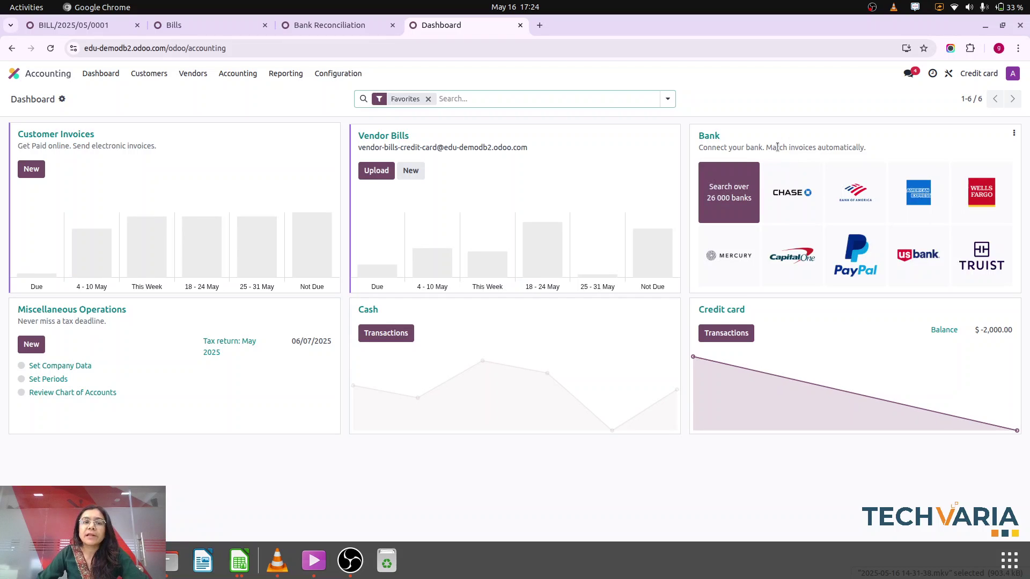
Step: Add a -2,000 Bank journal statement line with memo 'BANK TO CREDIT CARD'
{"action": "left_click", "coordinate": [1012, 135]}
{"action": "left_click", "coordinate": [825, 175]}
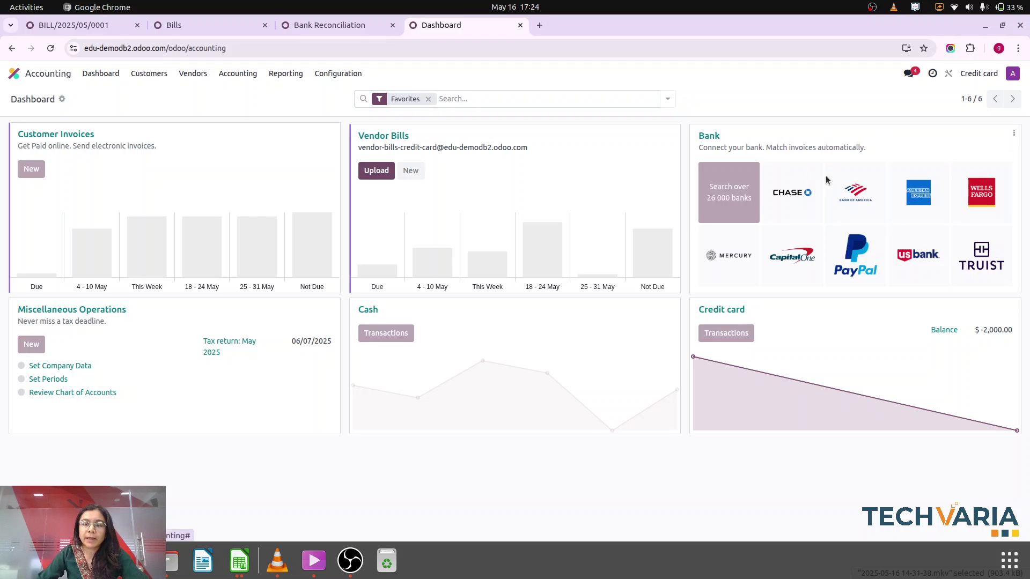
{"action": "left_click", "coordinate": [16, 99]}
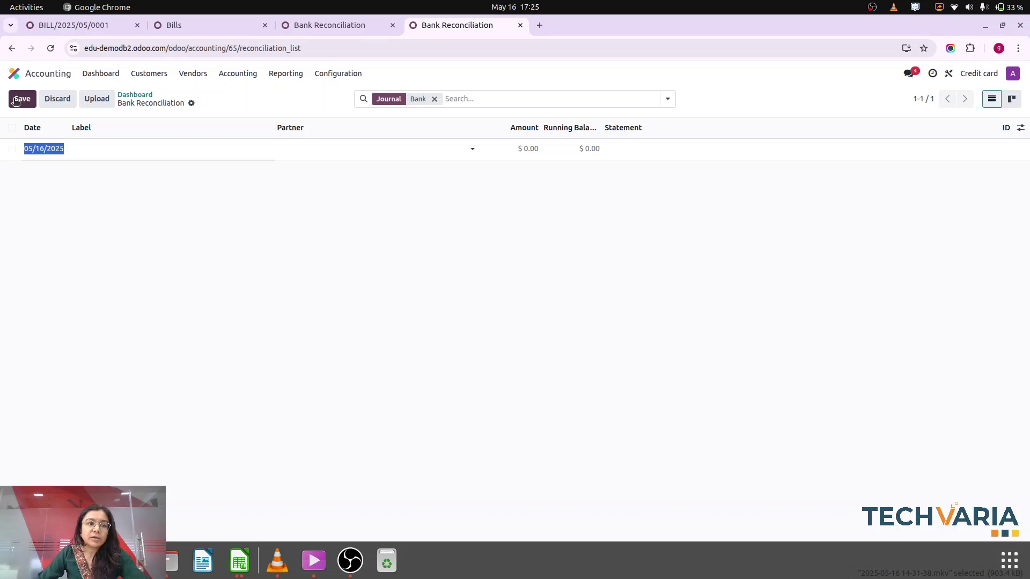
{"action": "left_click", "coordinate": [1011, 99]}
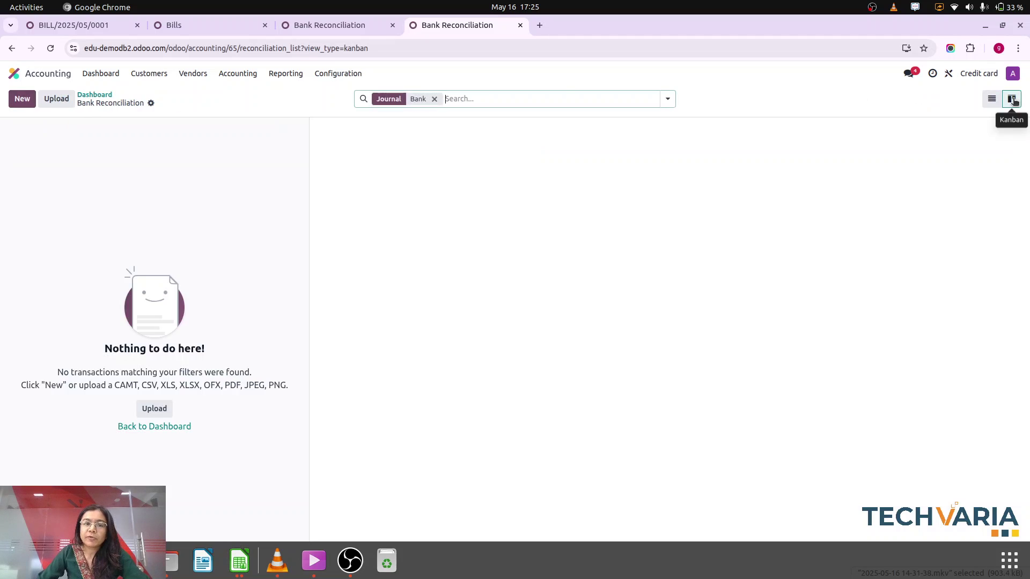
{"action": "left_click", "coordinate": [21, 99]}
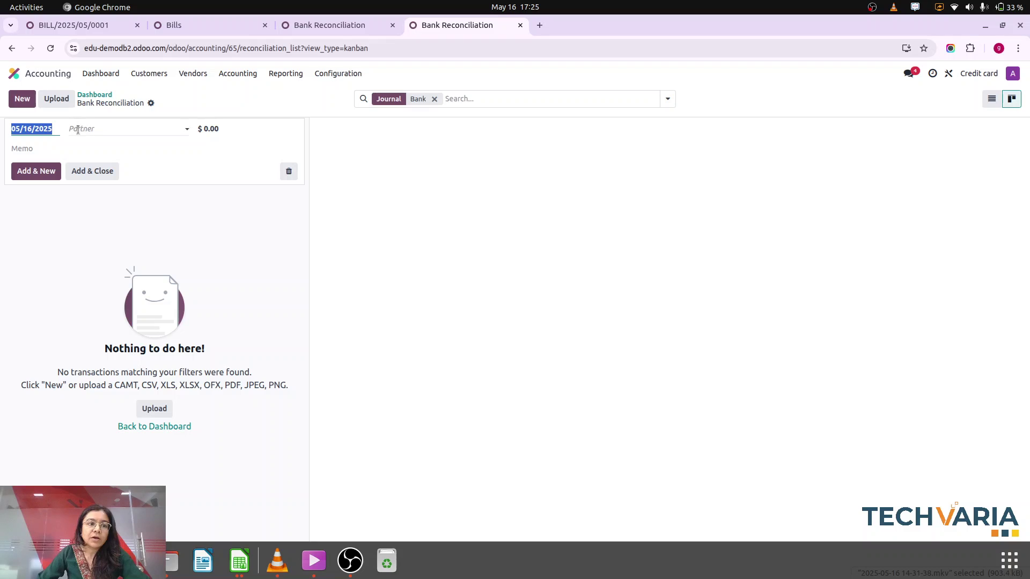
{"action": "left_click", "coordinate": [228, 130]}
{"action": "type", "text": "-2,000"}
{"action": "left_click", "coordinate": [88, 148]}
{"action": "type", "text": "BANK TO CREDIT CARD"}
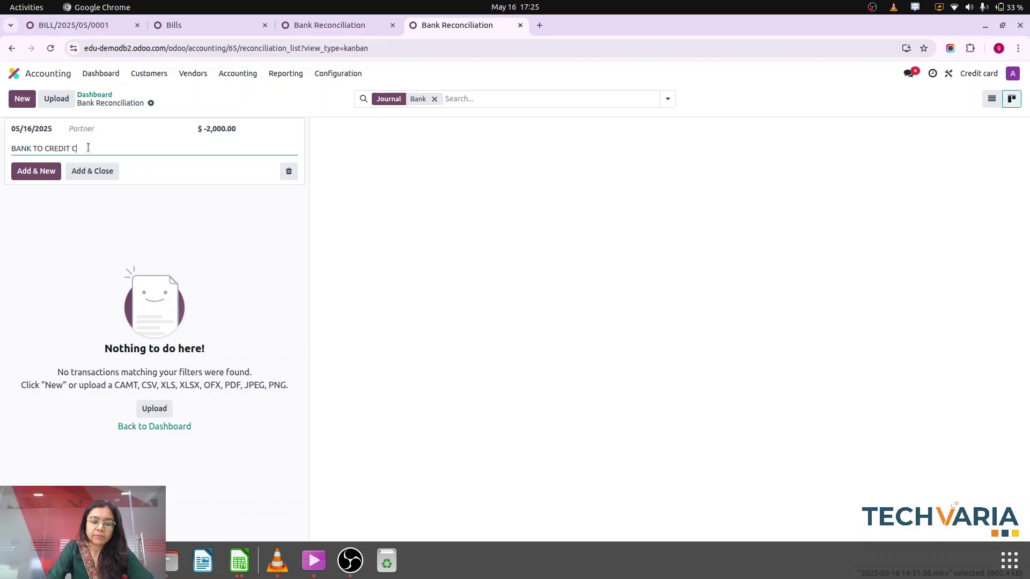
{"action": "left_click", "coordinate": [88, 171]}
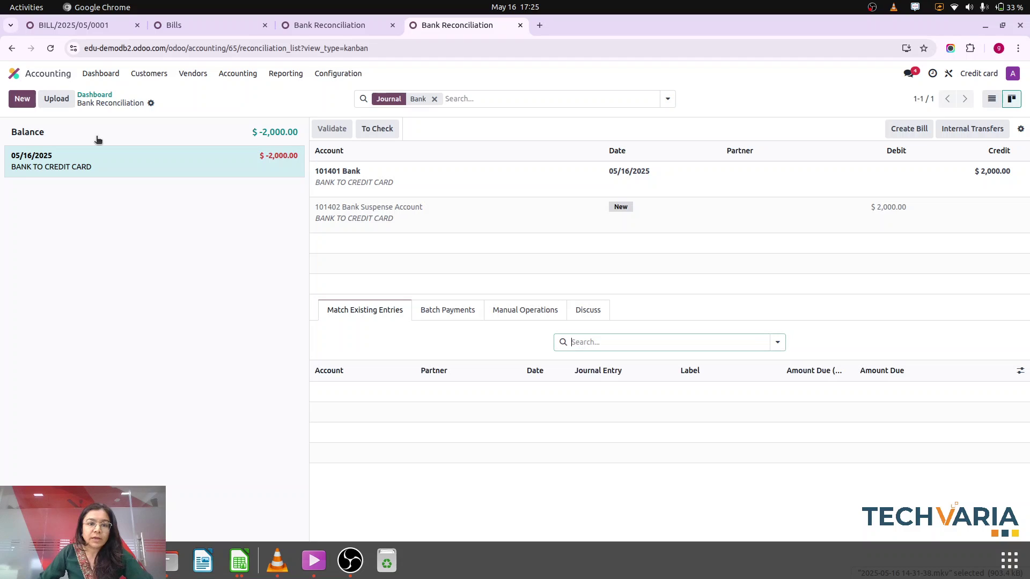
Step: Book the line as an internal transfer to 101701 Liquidity Transfer and validate it
{"action": "left_click", "coordinate": [973, 134]}
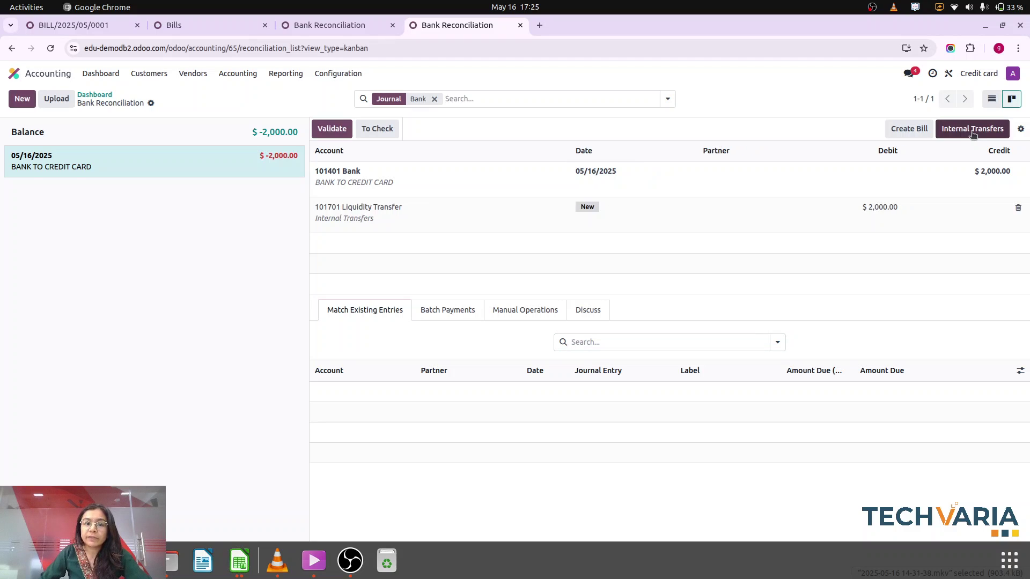
{"action": "left_click", "coordinate": [337, 132]}
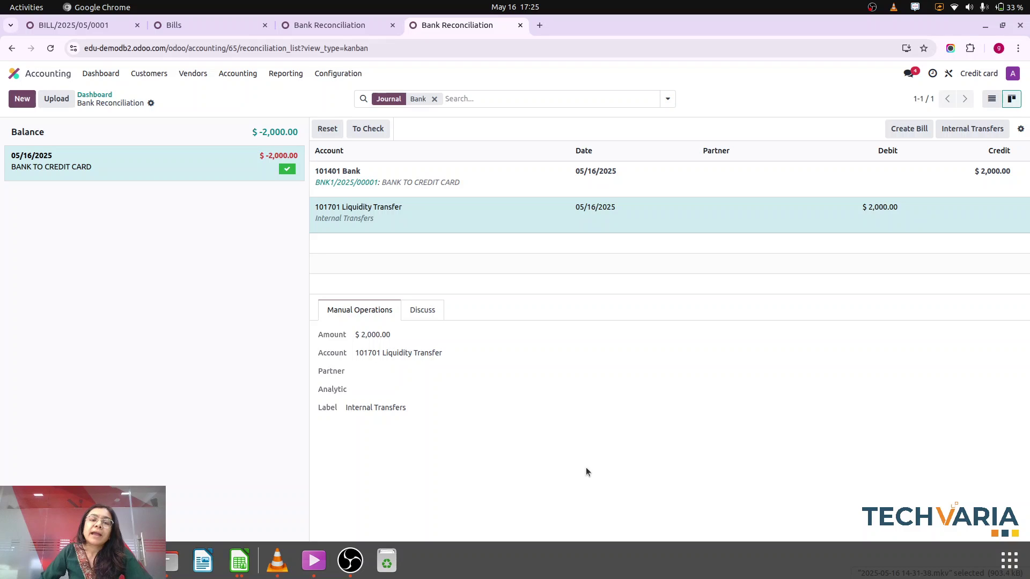
{"action": "right_click", "coordinate": [460, 29]}
Step: Open the General Ledger in a duplicate tab (Bank -2,000, Liquidity Transfer 2,000), then return to reconciliation
{"action": "left_click", "coordinate": [510, 137]}
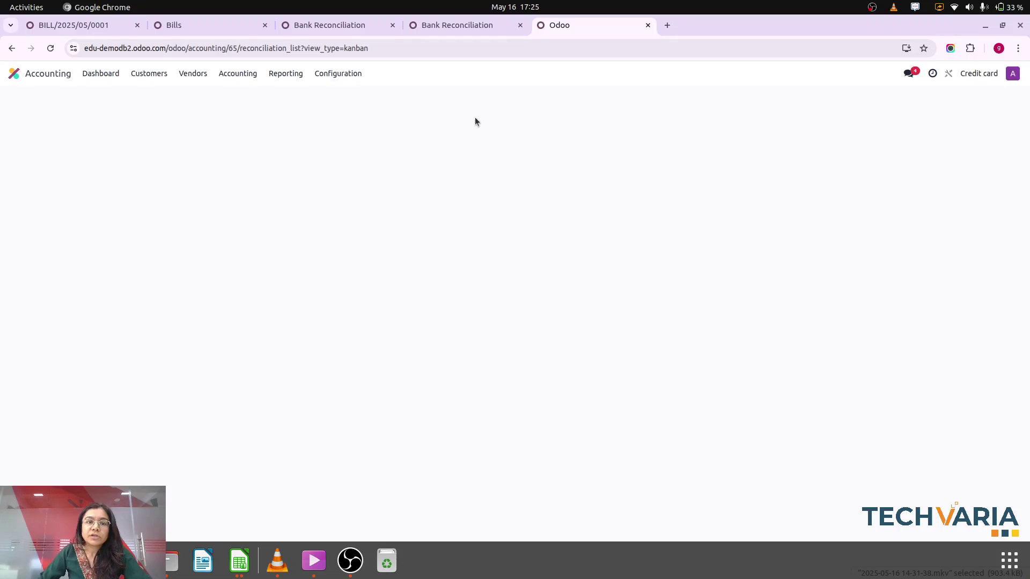
{"action": "left_click", "coordinate": [284, 74]}
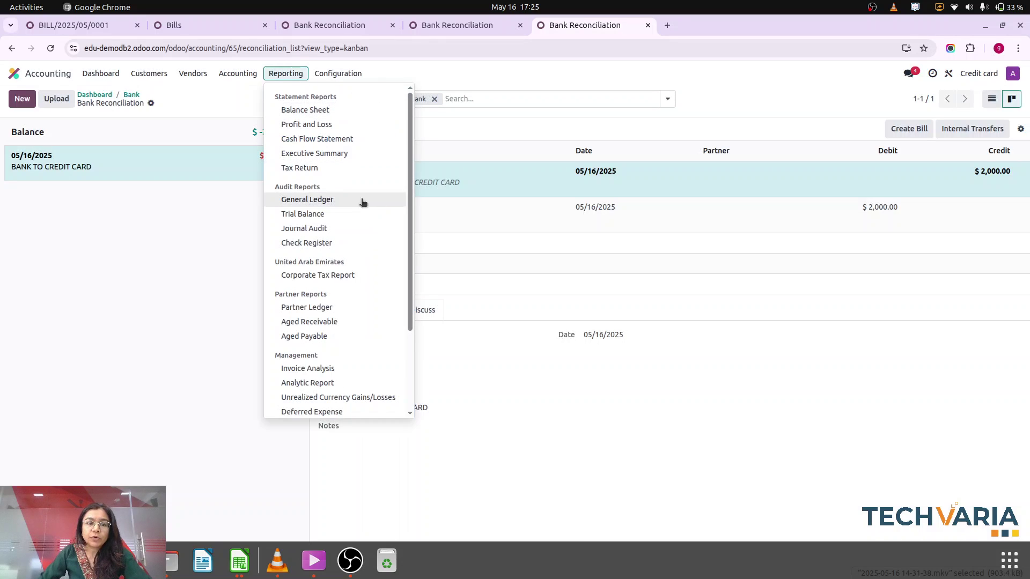
{"action": "left_click", "coordinate": [328, 201]}
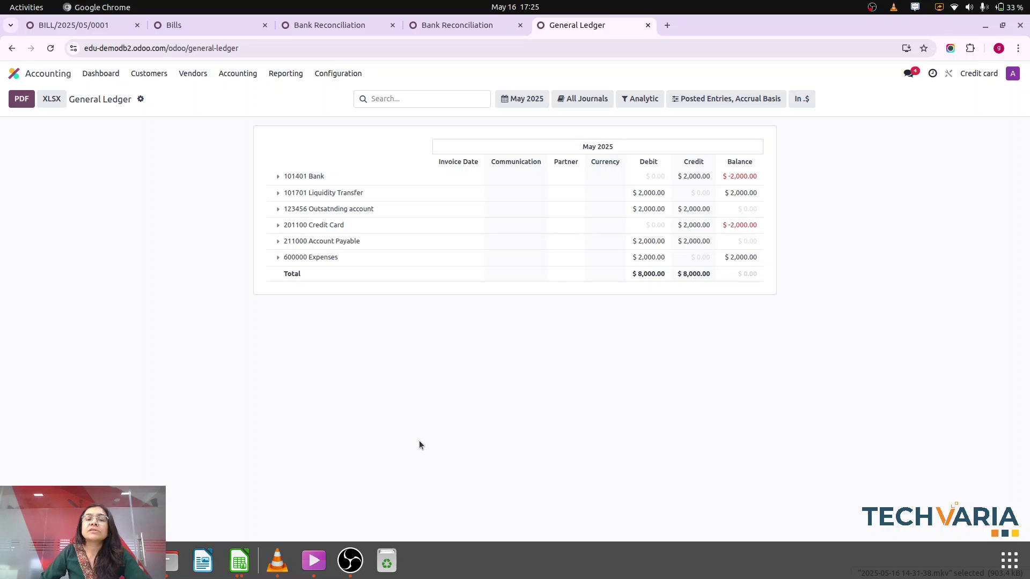
{"action": "left_click", "coordinate": [428, 26]}
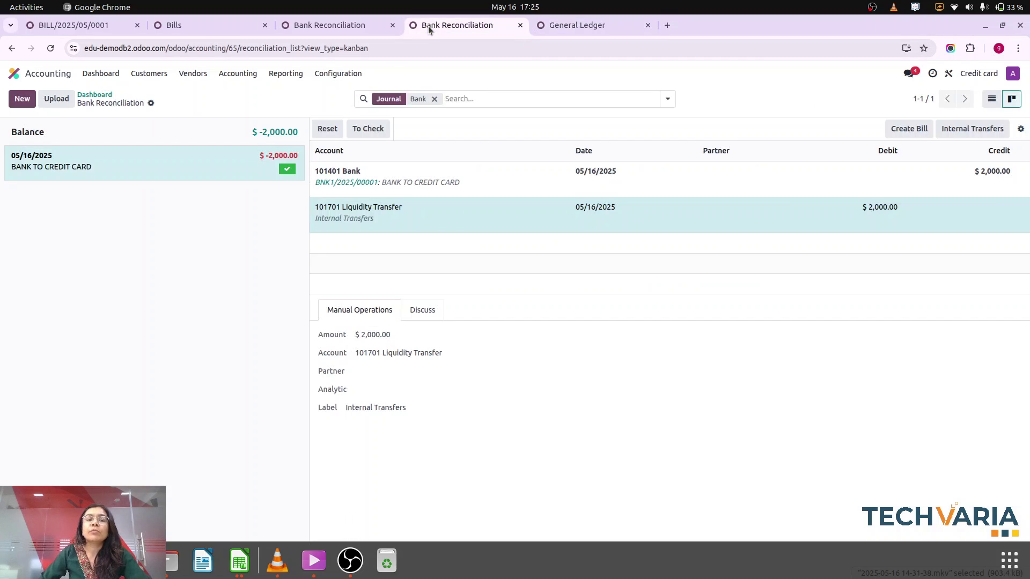
Step: Add a $2,000 Credit card journal transaction with memo 'PAYMENT FROM BNK'
{"action": "left_click", "coordinate": [102, 75]}
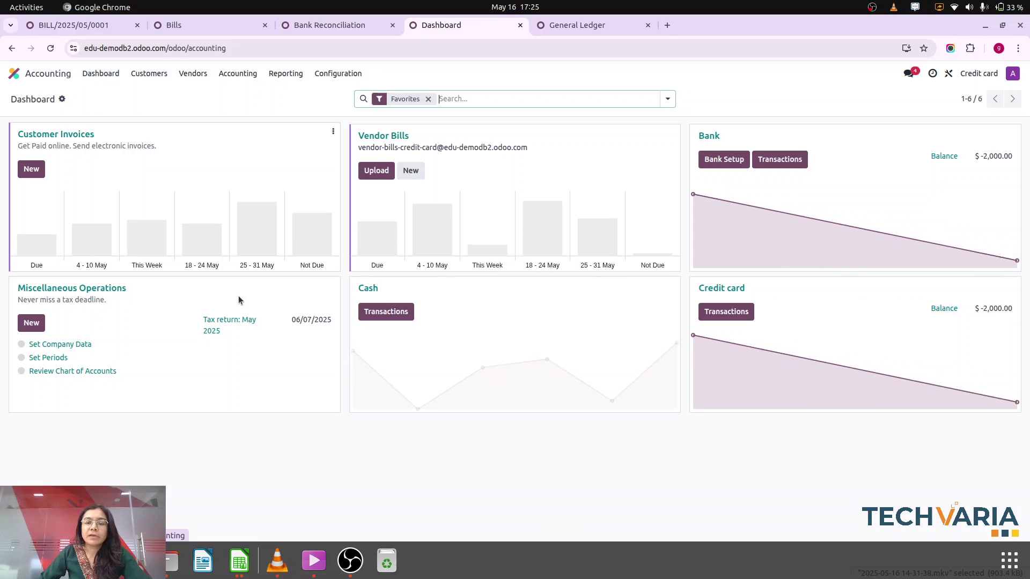
{"action": "left_click", "coordinate": [734, 314]}
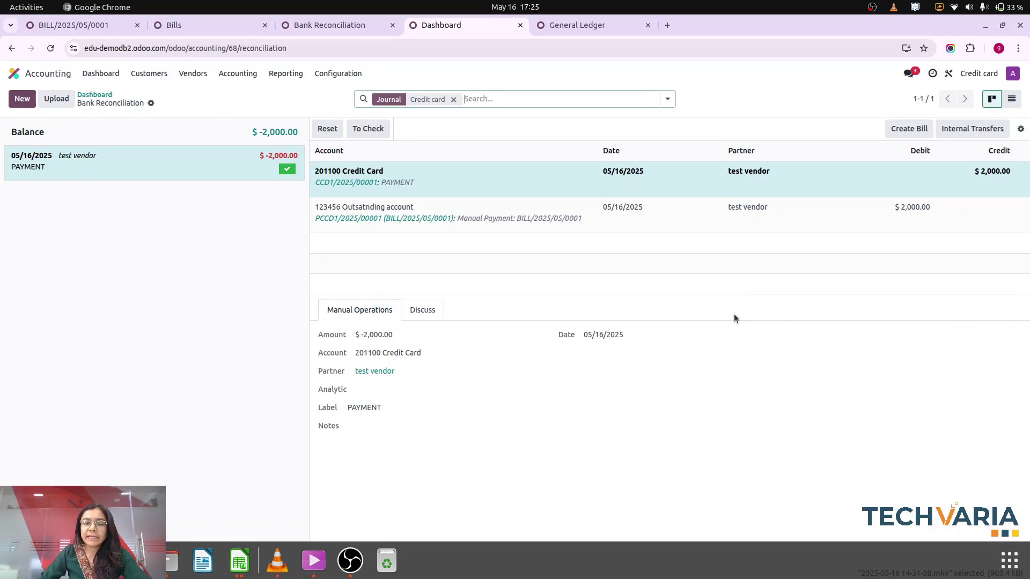
{"action": "left_click", "coordinate": [23, 103]}
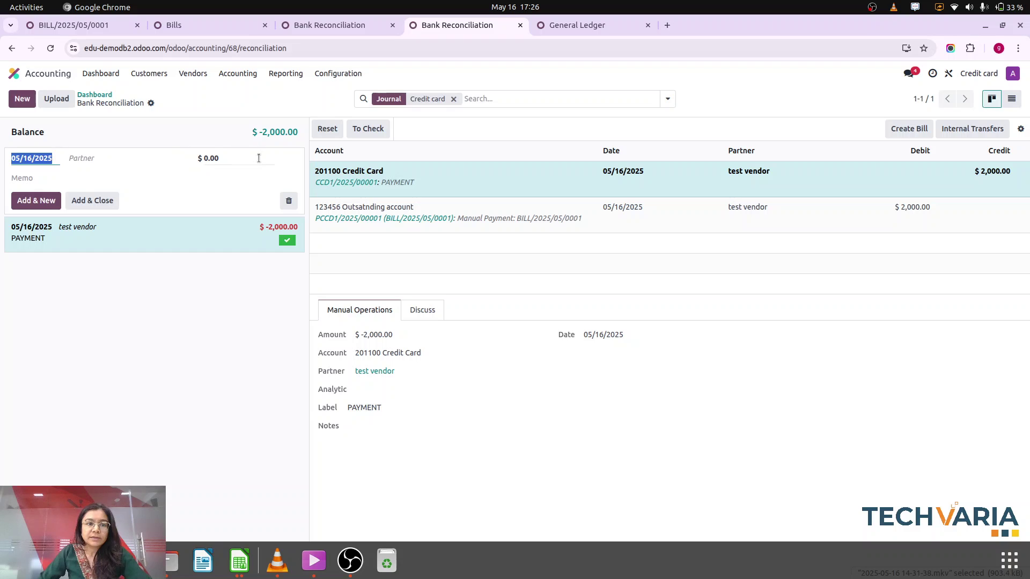
{"action": "left_click", "coordinate": [241, 159]}
{"action": "type", "text": "2000"}
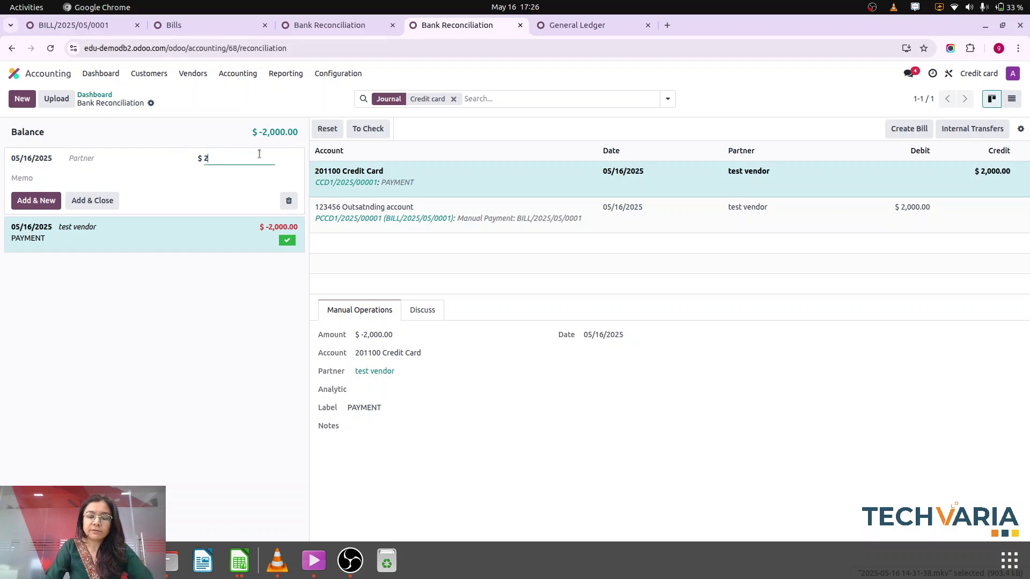
{"action": "left_click", "coordinate": [63, 177]}
{"action": "type", "text": "PAYMEN"}
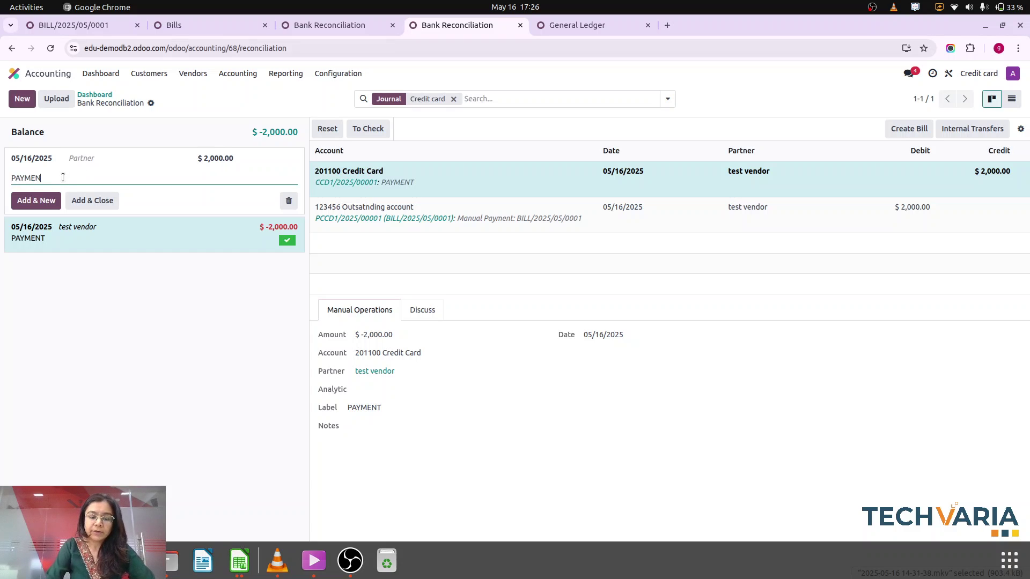
{"action": "type", "text": "T FROM BNK"}
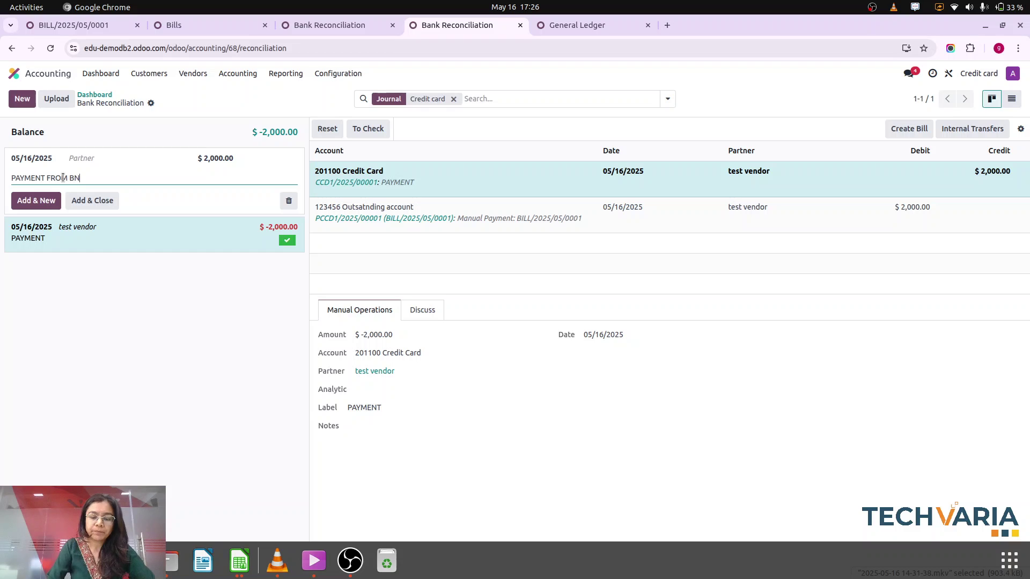
{"action": "left_click", "coordinate": [93, 202]}
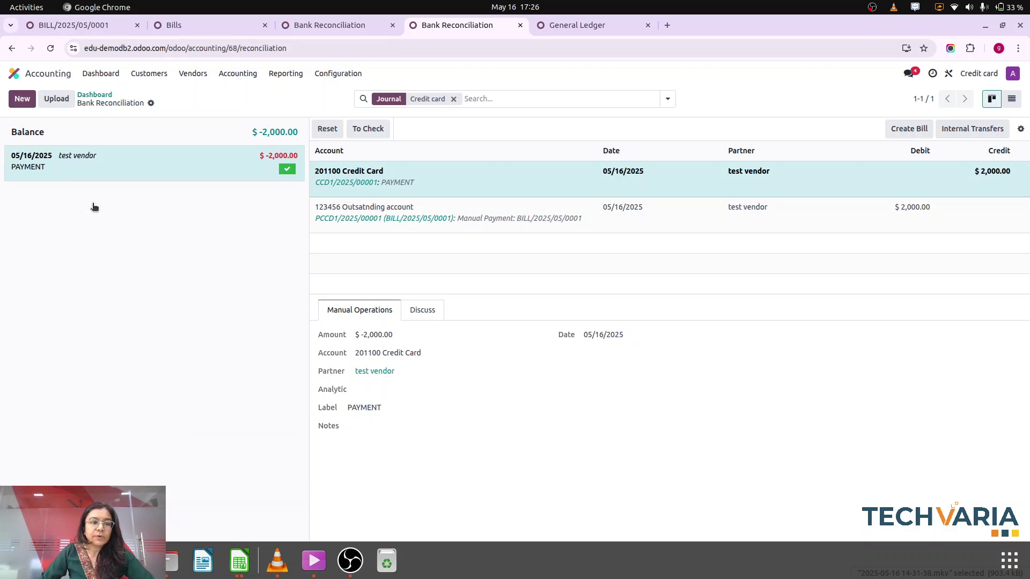
Step: Reconcile the line as an internal transfer labelled '-PAYMENT FROM BANK' and validate it
{"action": "left_click", "coordinate": [90, 171]}
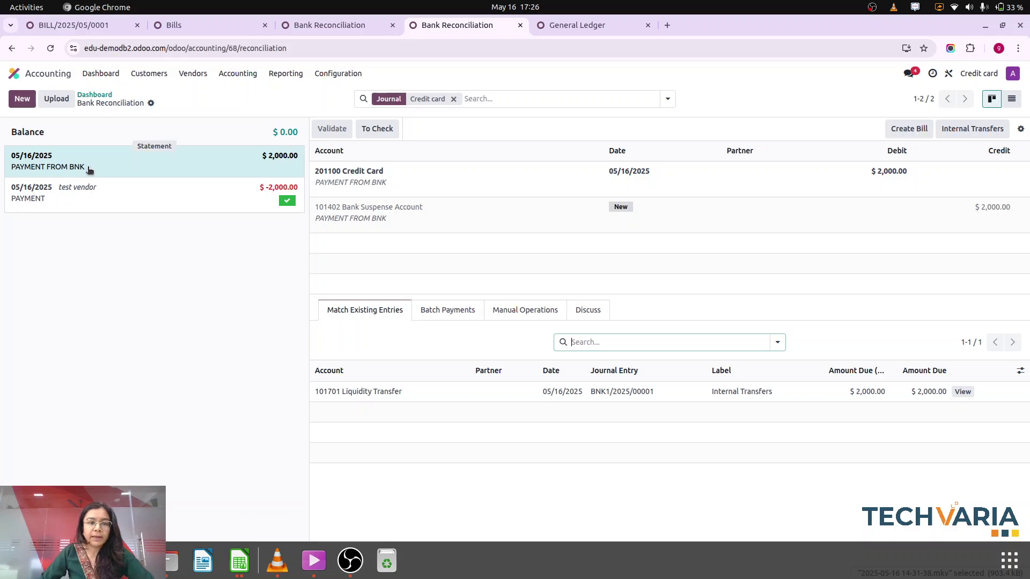
{"action": "left_click", "coordinate": [972, 130]}
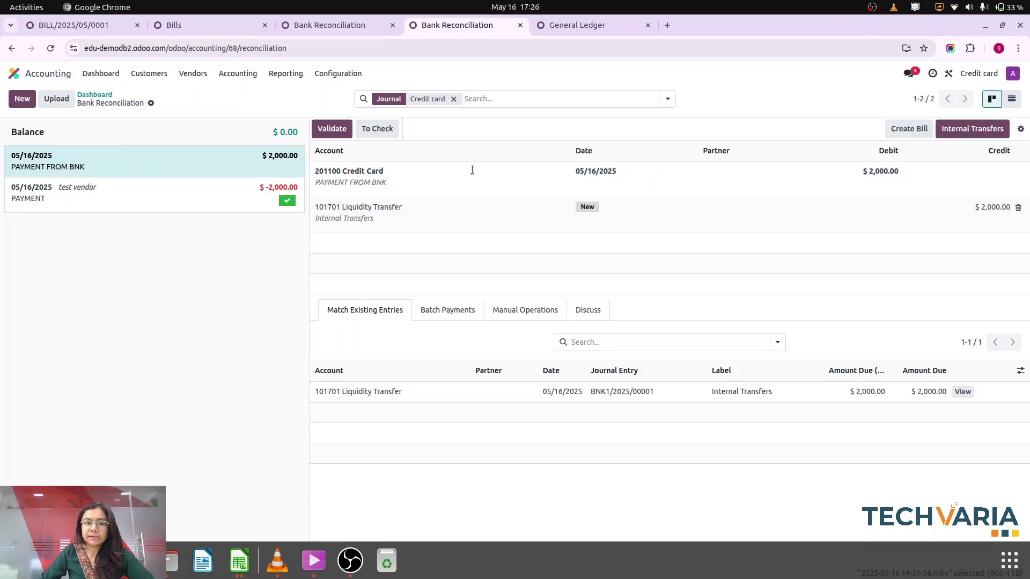
{"action": "left_click", "coordinate": [417, 225]}
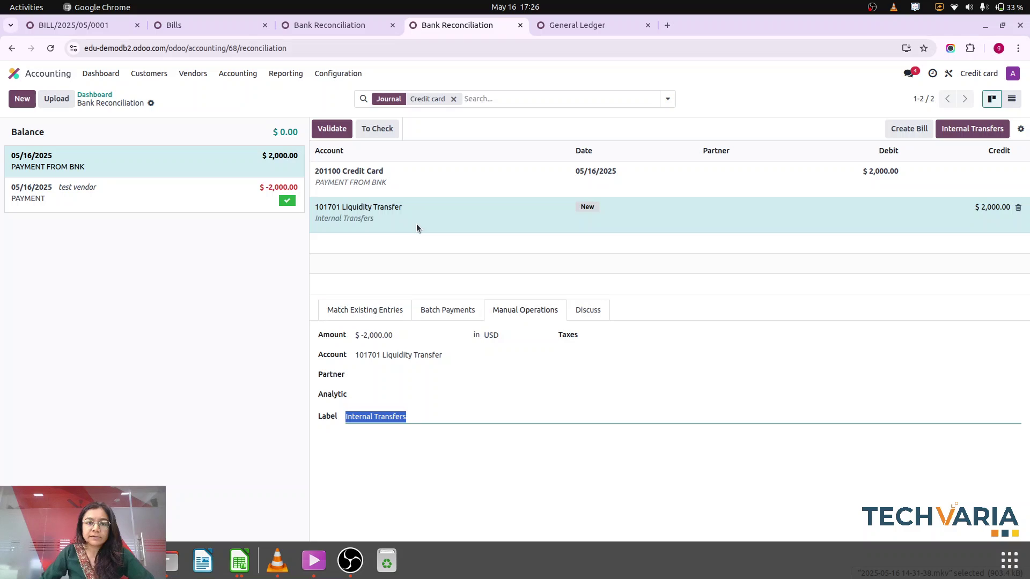
{"action": "left_click", "coordinate": [439, 414]}
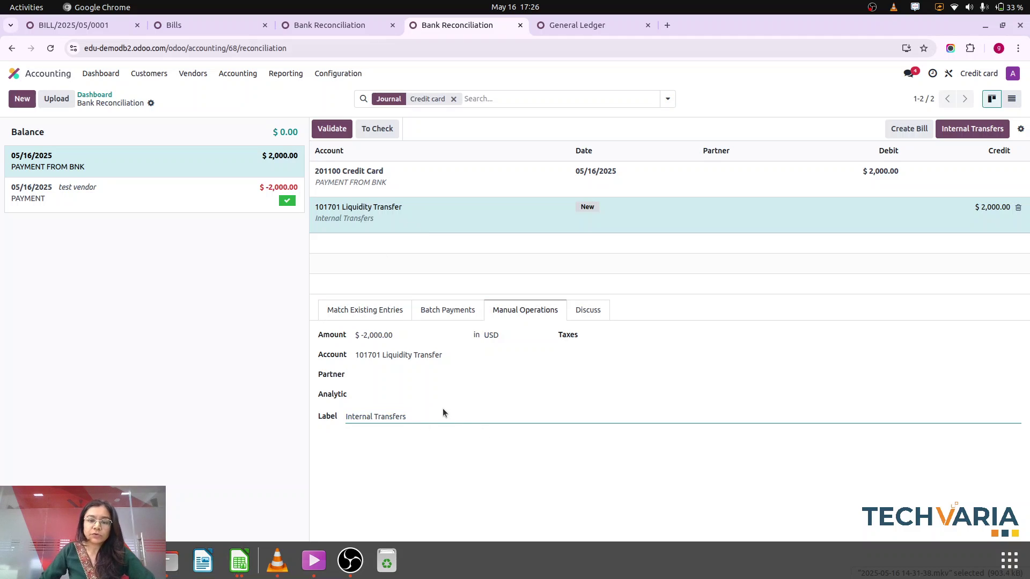
{"action": "type", "text": "-PAYMENT FROM BANK"}
{"action": "left_click", "coordinate": [531, 465]}
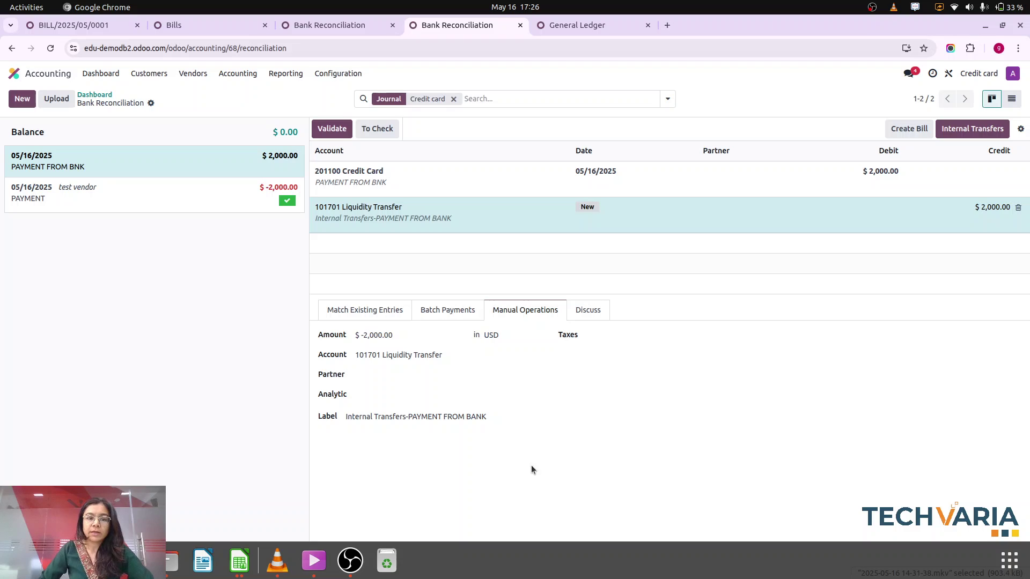
{"action": "left_click", "coordinate": [408, 208]}
{"action": "left_click", "coordinate": [329, 128]}
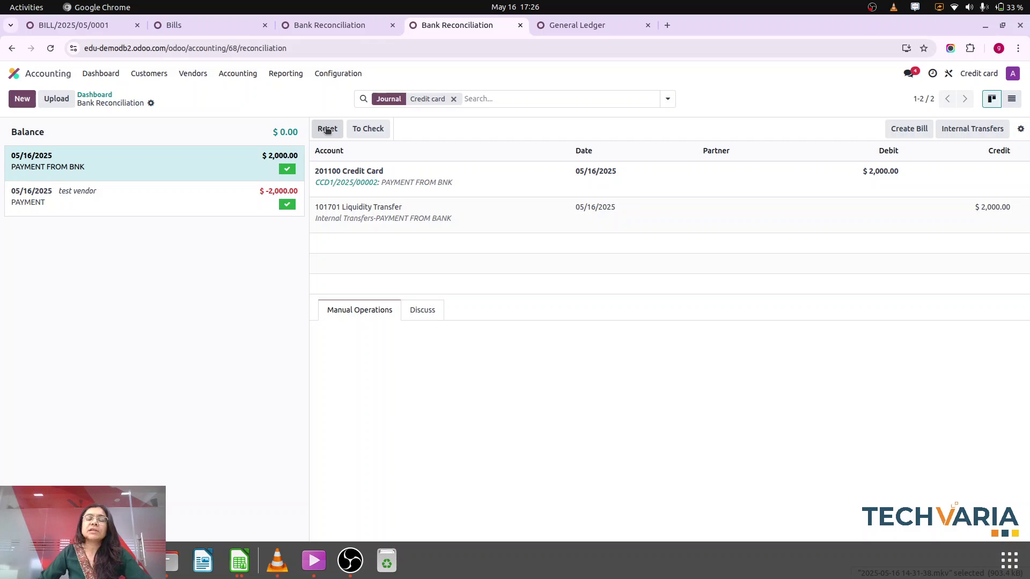
{"action": "left_click", "coordinate": [572, 25]}
{"action": "left_click", "coordinate": [273, 75]}
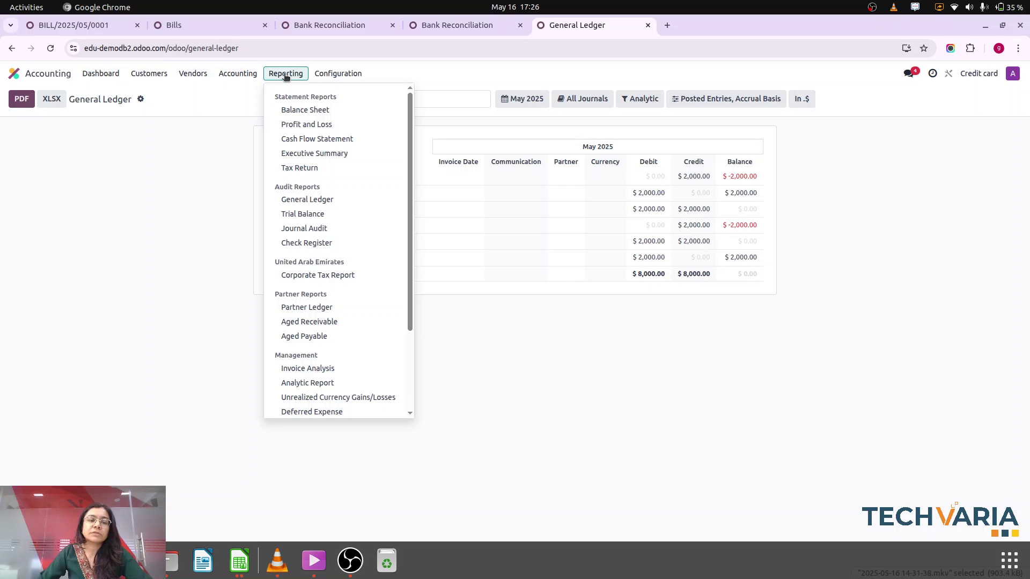
Step: Reload the General Ledger showing Credit Card and Liquidity Transfer at zero, then open the Balance Sheet
{"action": "left_click", "coordinate": [296, 200]}
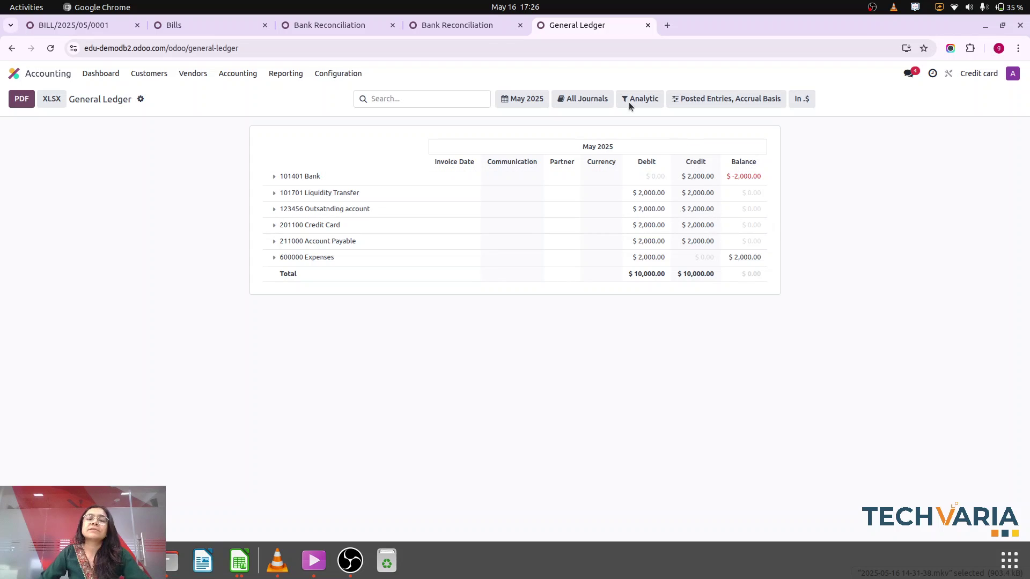
{"action": "left_click", "coordinate": [275, 78]}
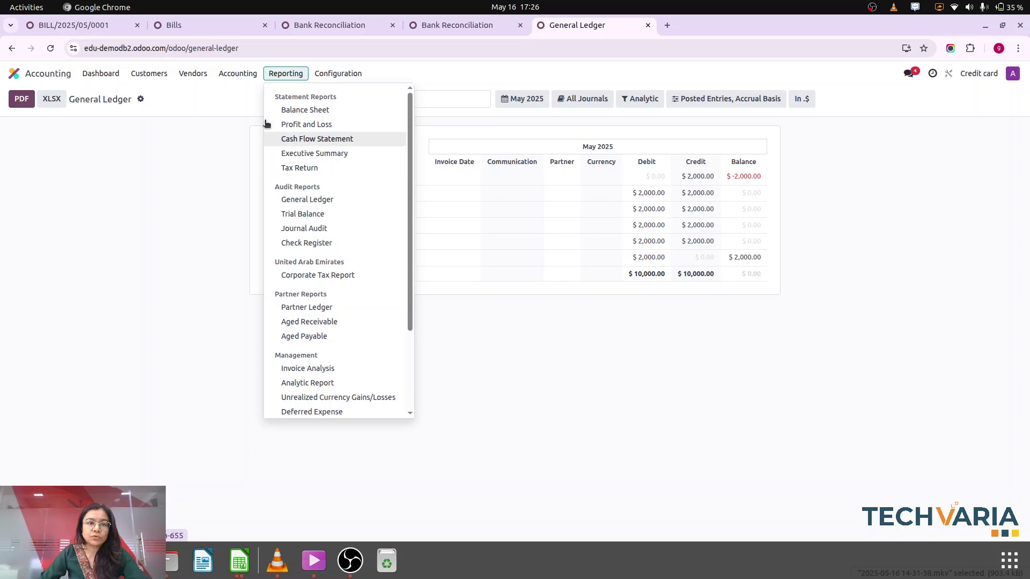
{"action": "left_click", "coordinate": [281, 111]}
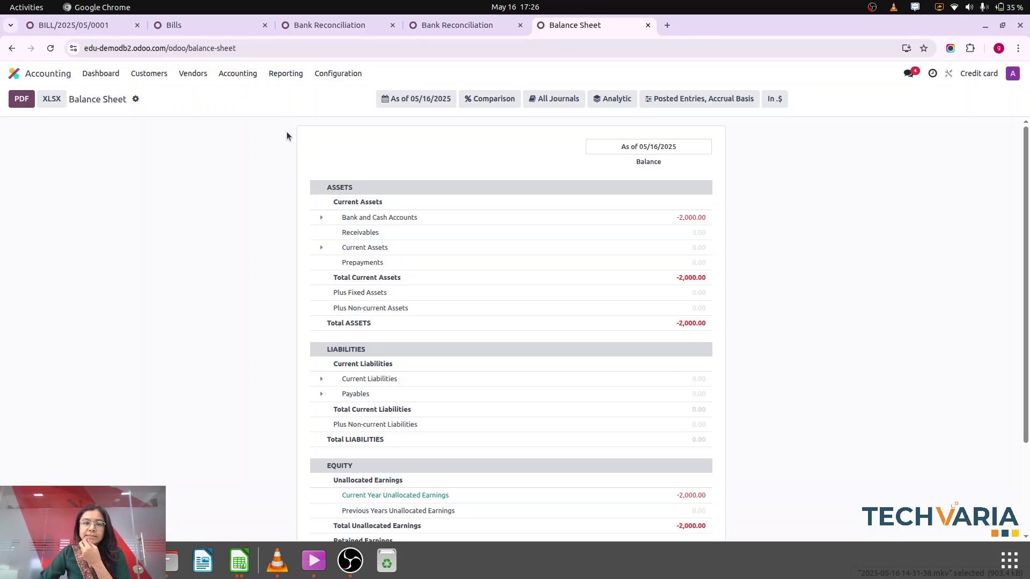
Step: Scroll the Balance Sheet to review Bank and Cash at -2,000, no liabilities and -2,000 equity
{"action": "scroll", "coordinate": [742, 233], "scroll_direction": "down", "scroll_amount": 2}
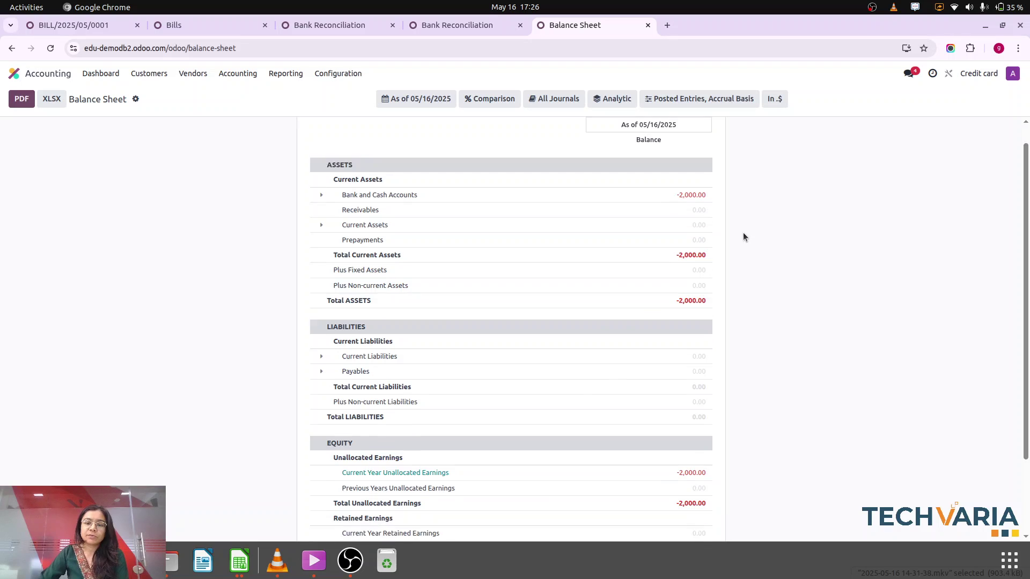